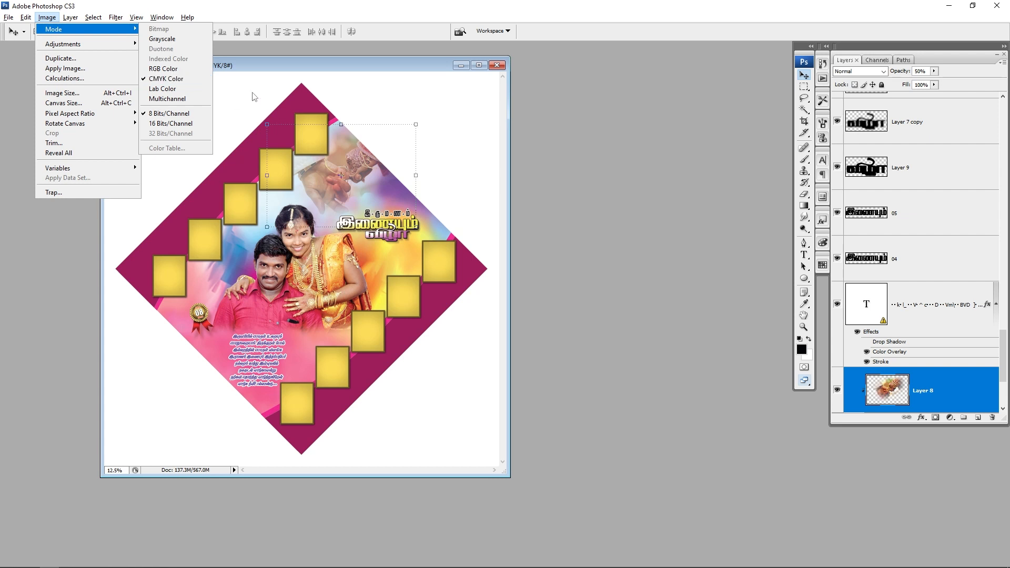
Step: Save a JPEG copy of the CMYK design as 10X10 Flex copy.jpg in the Editing folder at maximum quality
left_click(275, 82)
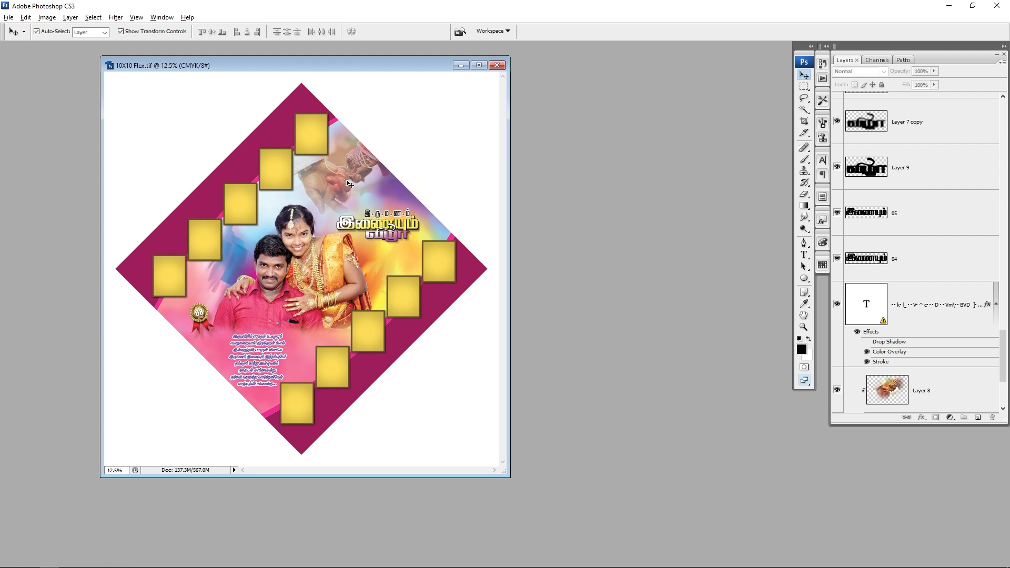
key("ctrl+shift+s")
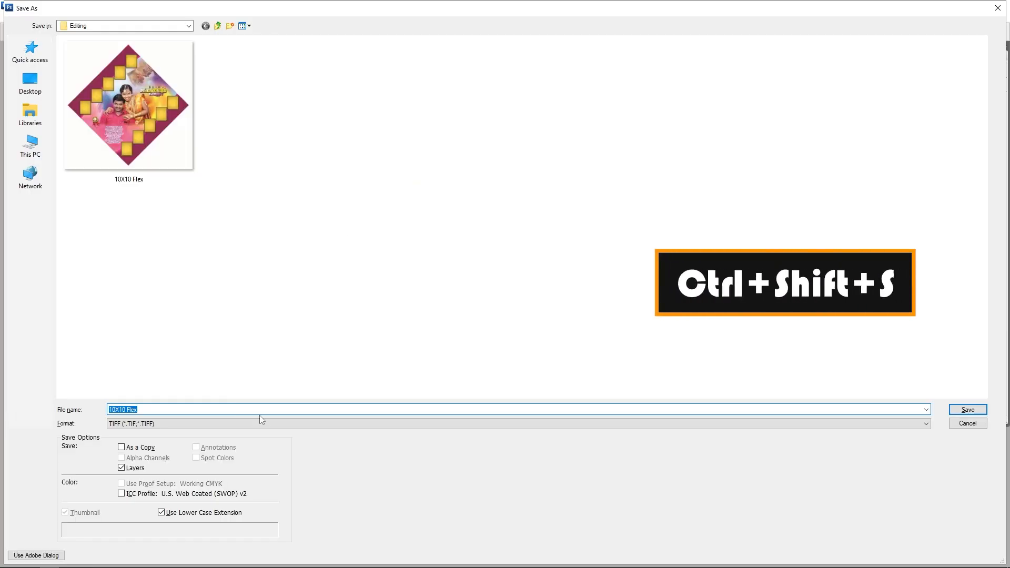
left_click(205, 423)
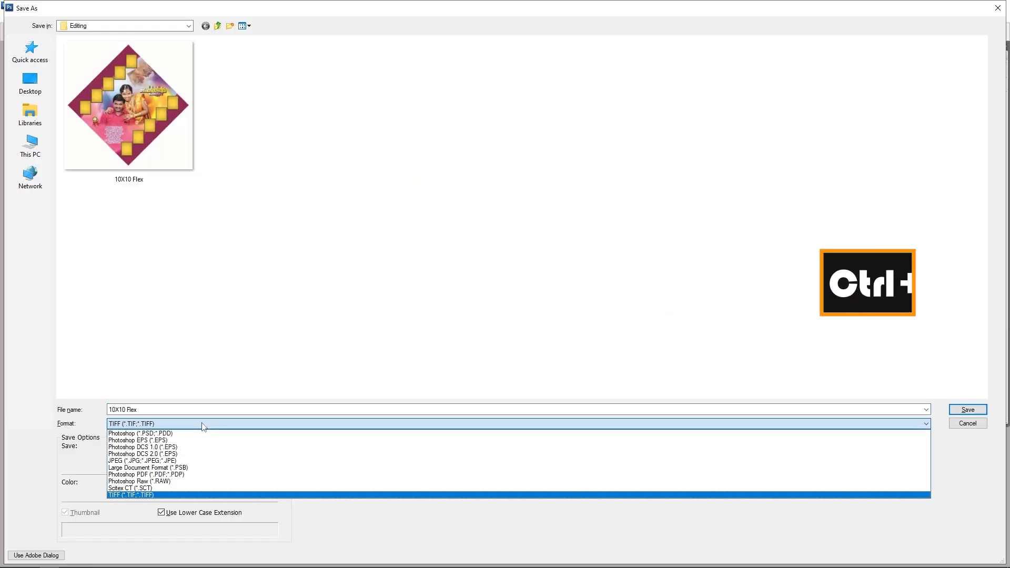
left_click(190, 461)
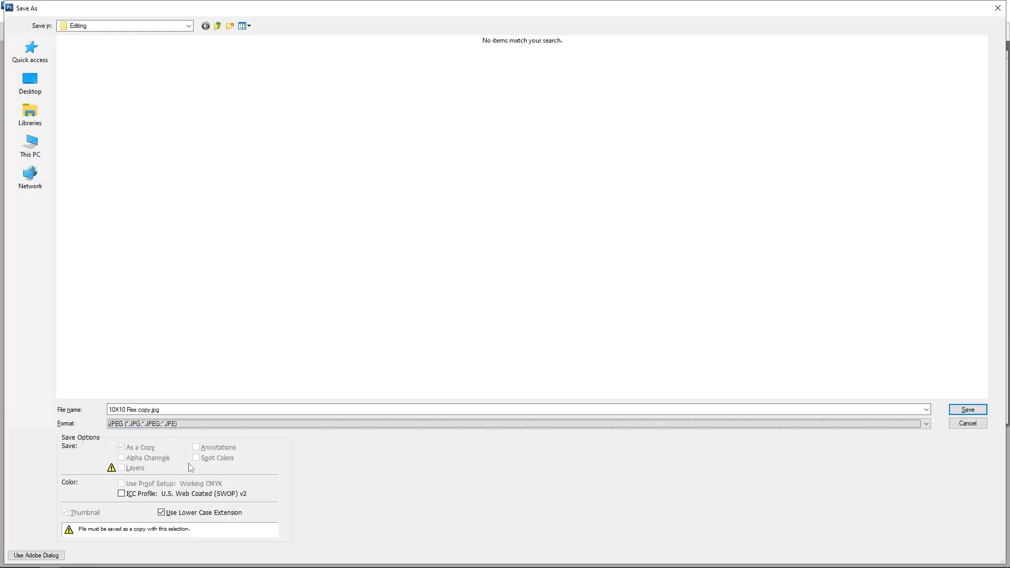
left_click(967, 411)
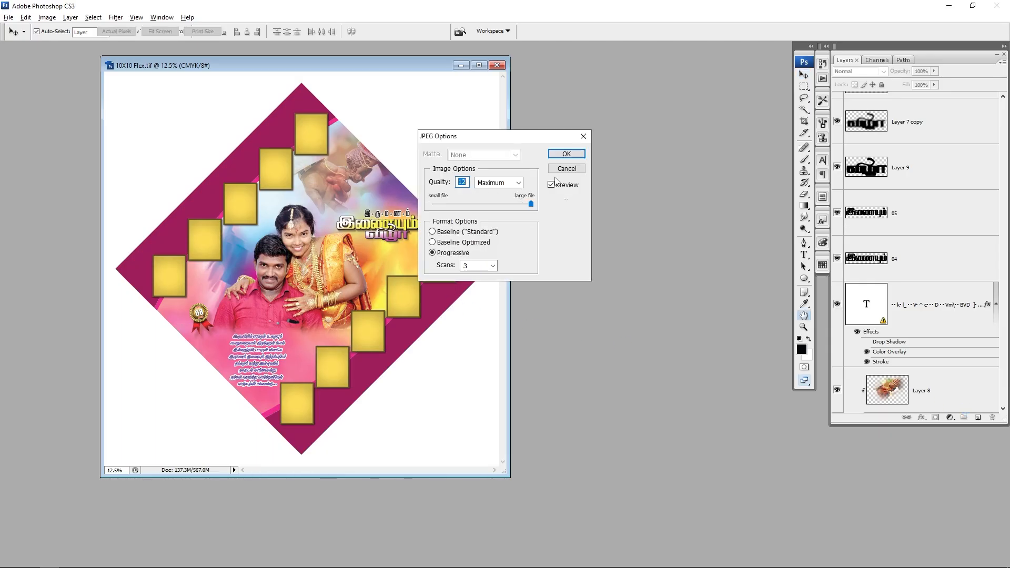
left_click(565, 156)
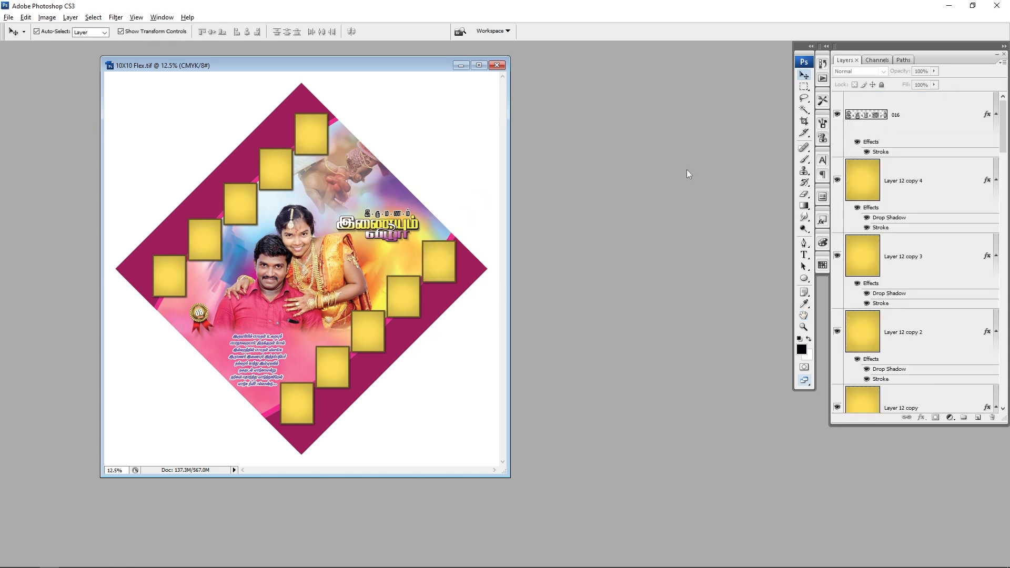
Step: Switch to the Editing folder and check the colours of 10X10 Flex copy.jpg in Picasa Photo Viewer
left_click(948, 6)
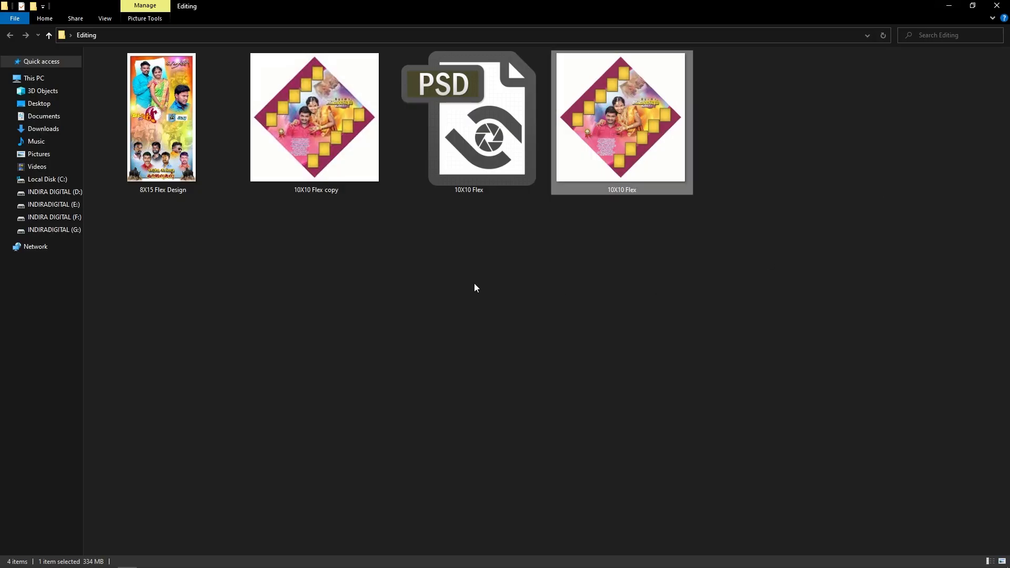
double_click(319, 147)
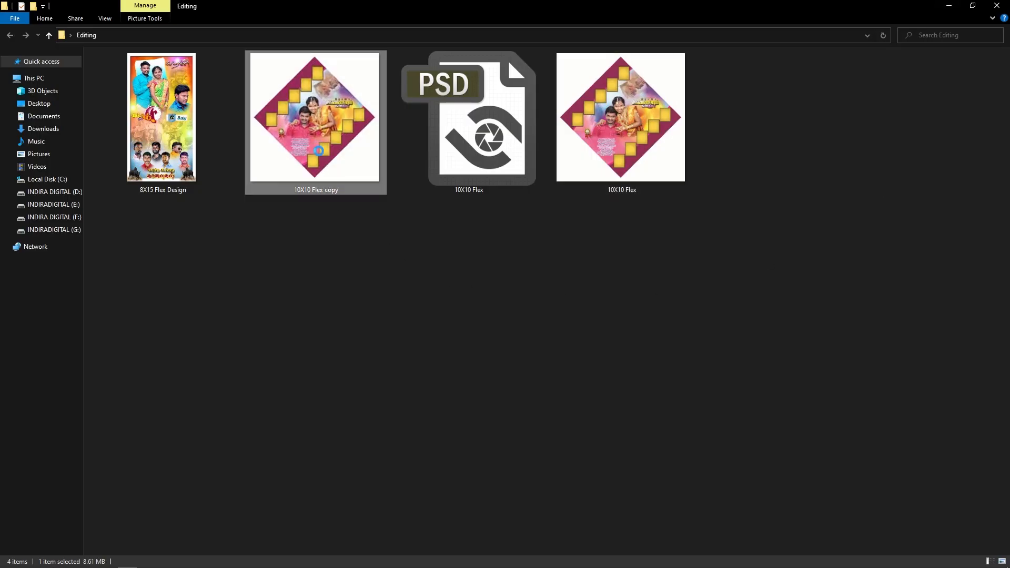
right_click(320, 167)
mouse_move(355, 190)
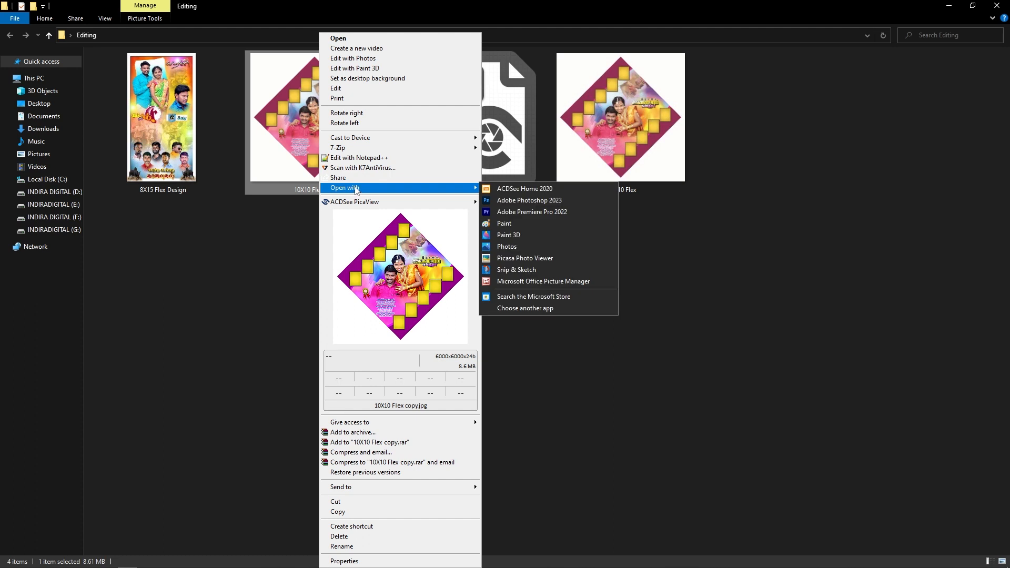
left_click(550, 258)
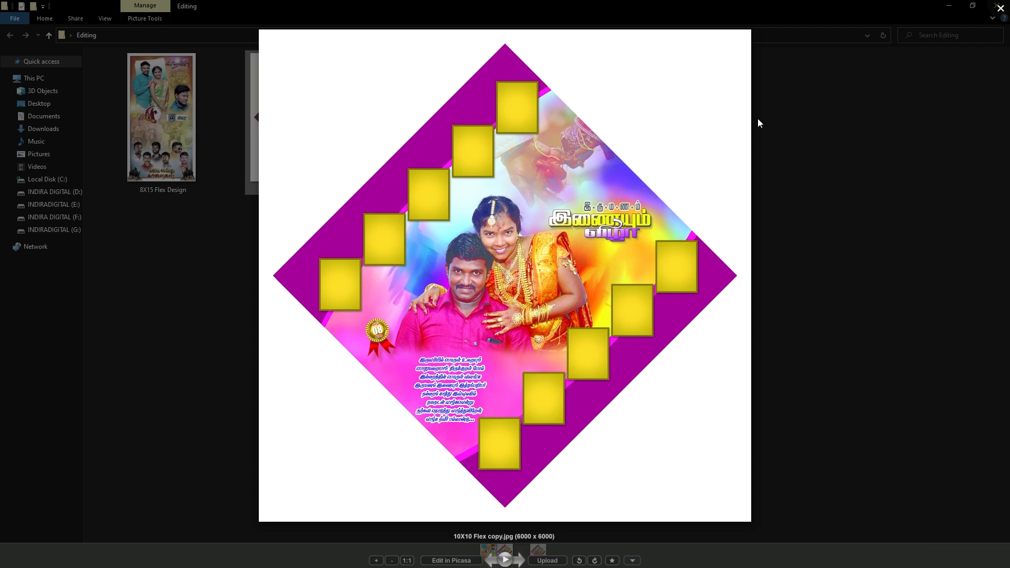
left_click(1000, 8)
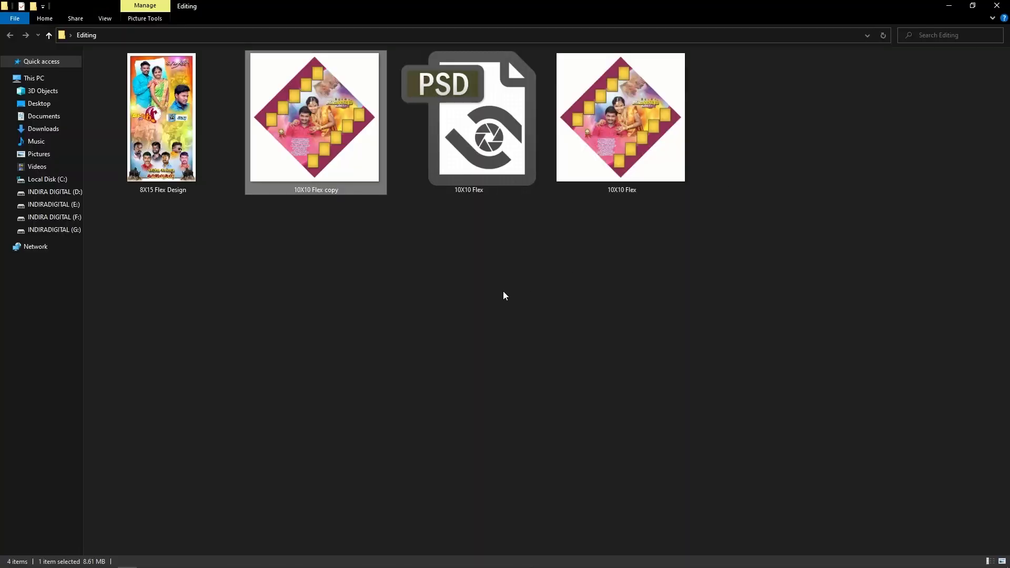
Step: Open 10X10 Flex copy.jpg in Photoshop, minimize the 10X10 Flex.tif window and move the JPEG's window into clear view
left_click_drag(296, 128, 312, 147)
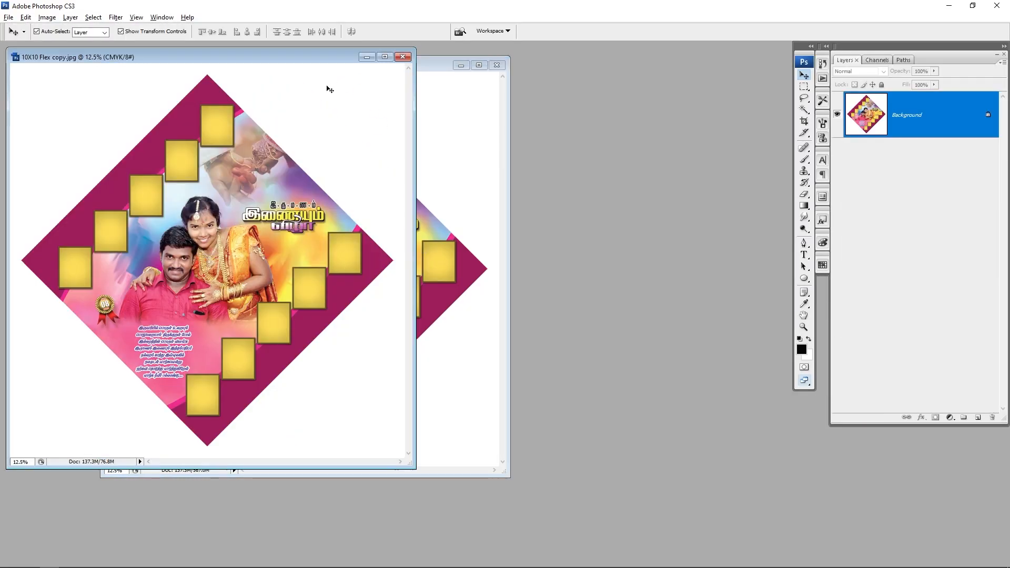
left_click_drag(273, 58, 348, 84)
left_click(47, 17)
mouse_move(71, 17)
left_click(257, 143)
left_click_drag(279, 82, 512, 146)
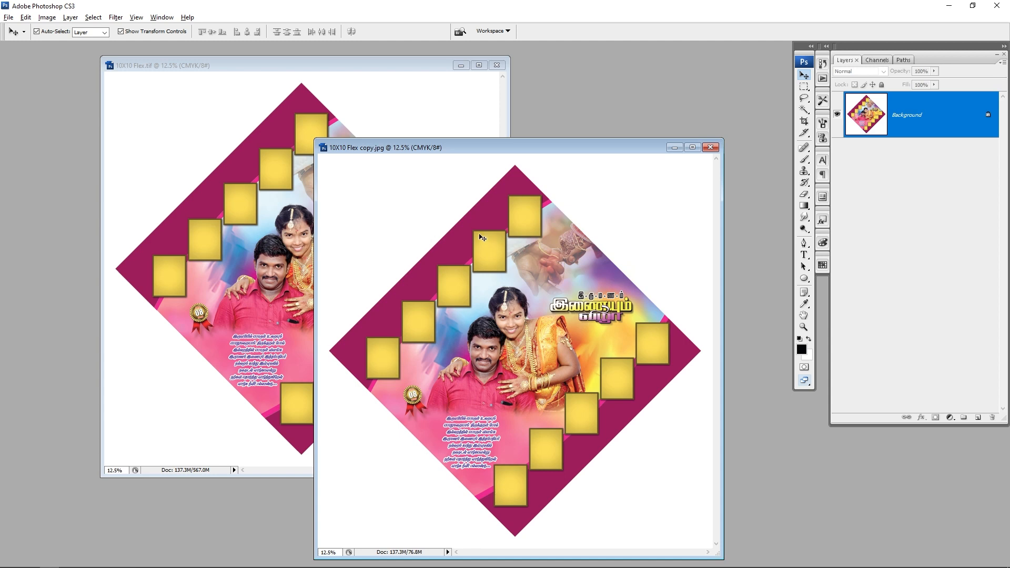
left_click(461, 65)
left_click_drag(324, 148, 184, 101)
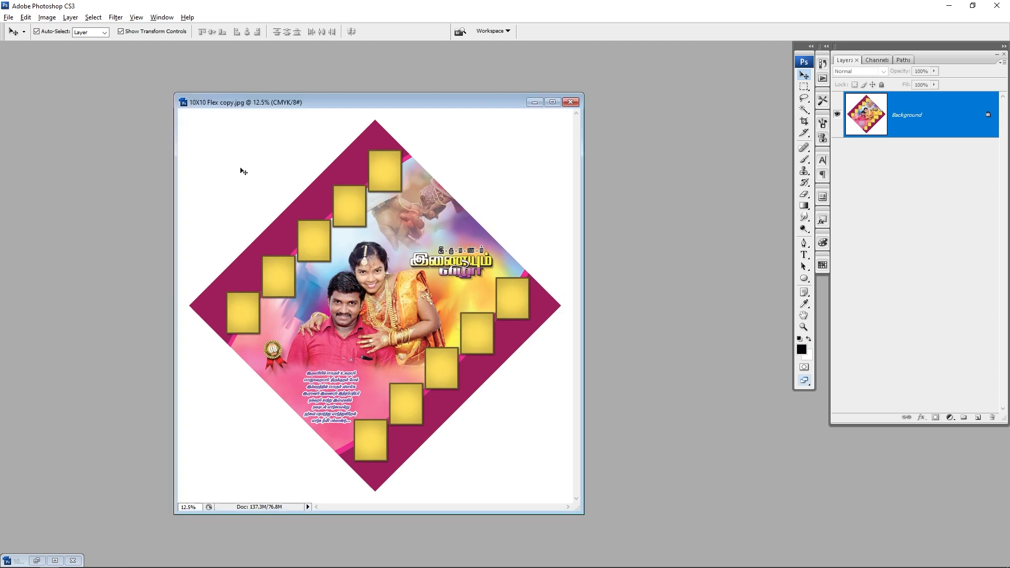
Step: Convert 10X10 Flex copy.jpg to RGB Color mode
left_click(47, 17)
mouse_move(107, 35)
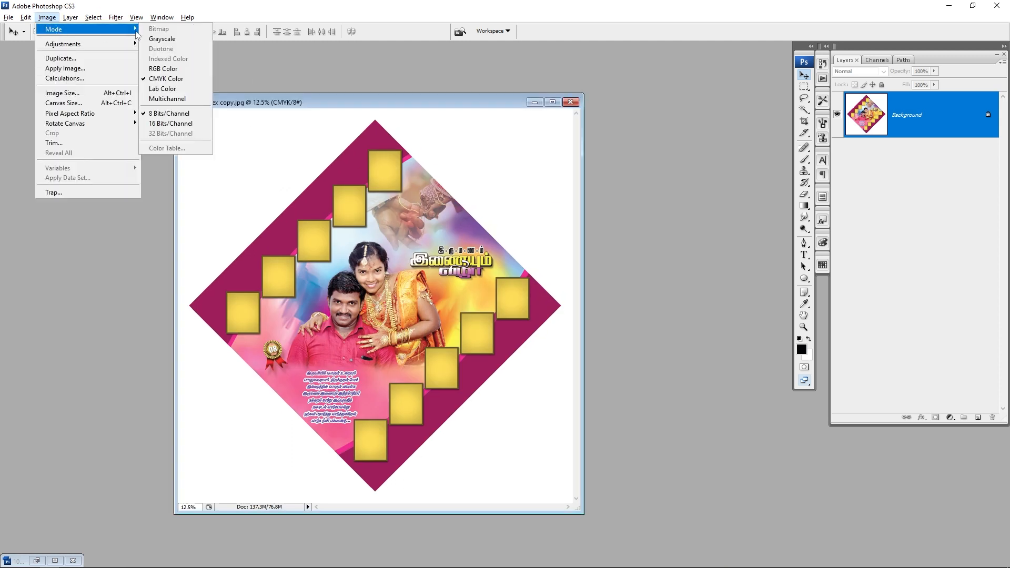
left_click(183, 69)
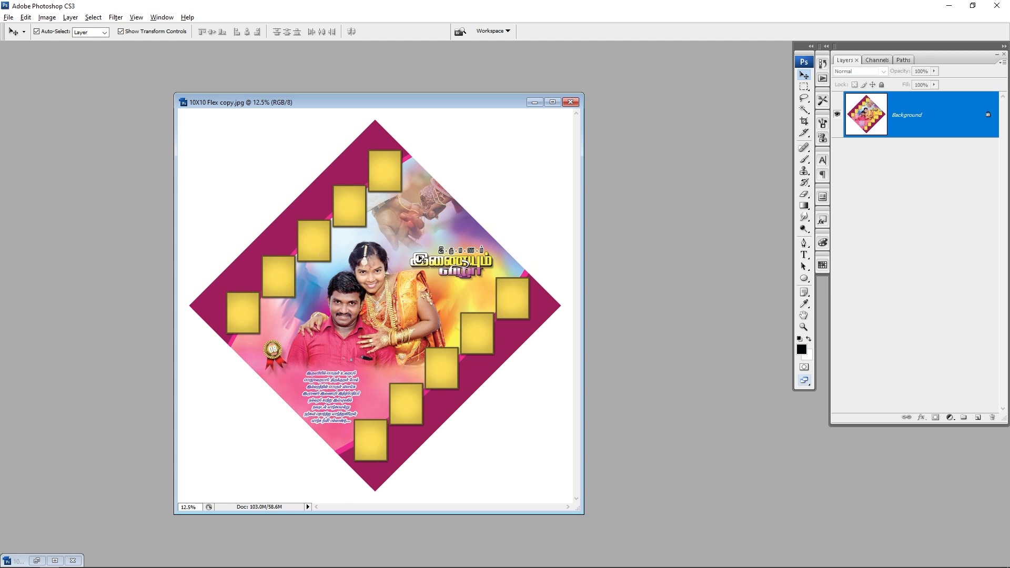
Step: Save the converted image as a JPEG named Proof in the Editing folder and close it
key("ctrl+shift+s")
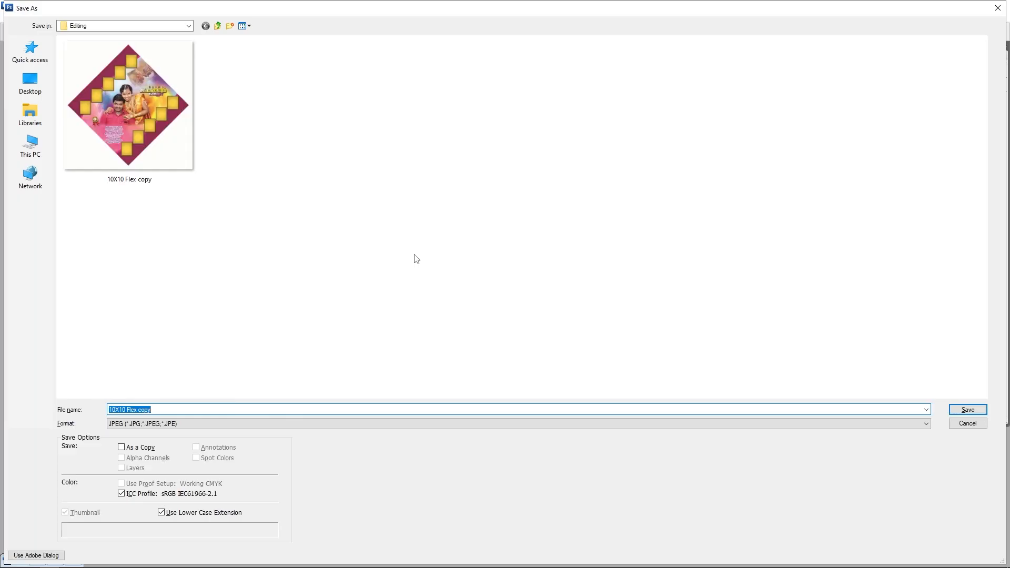
type("Proof")
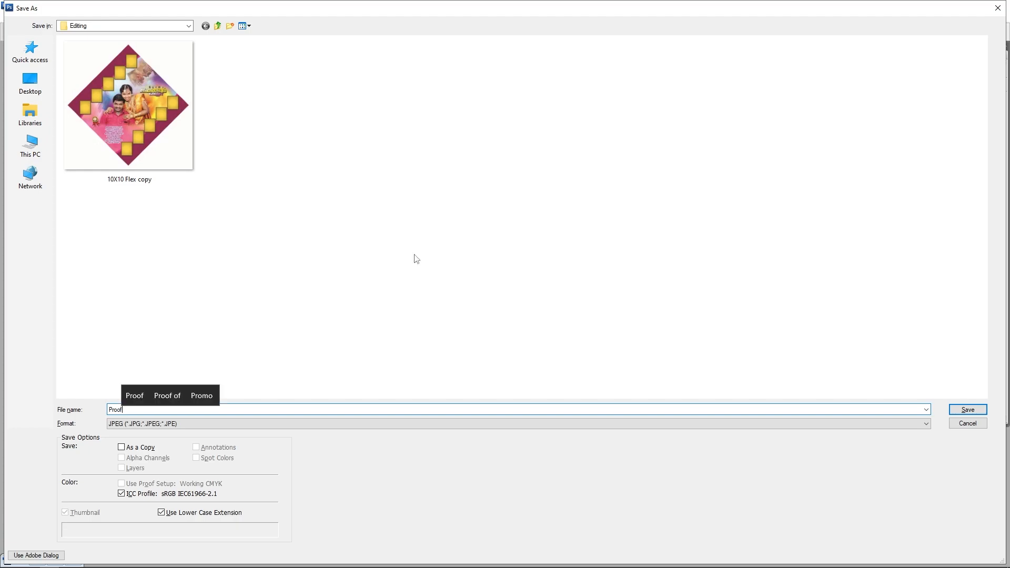
key("Return")
key("Return")
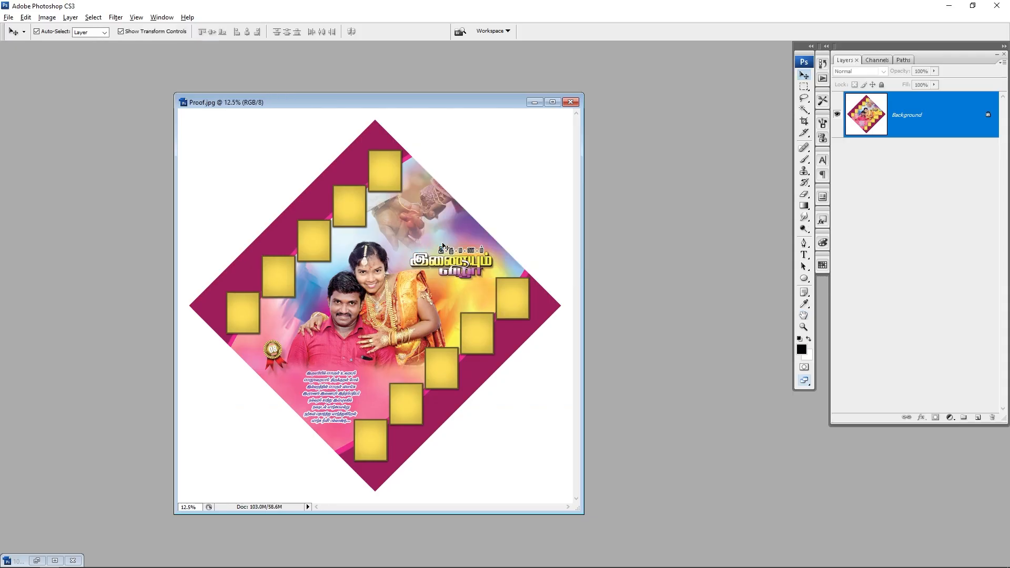
key("ctrl+w")
Step: Switch to the Editing folder and compare the colours of 10X10 Flex copy.jpg and Proof.jpg in Picasa Photo Viewer
key("alt+Tab")
left_click(404, 247)
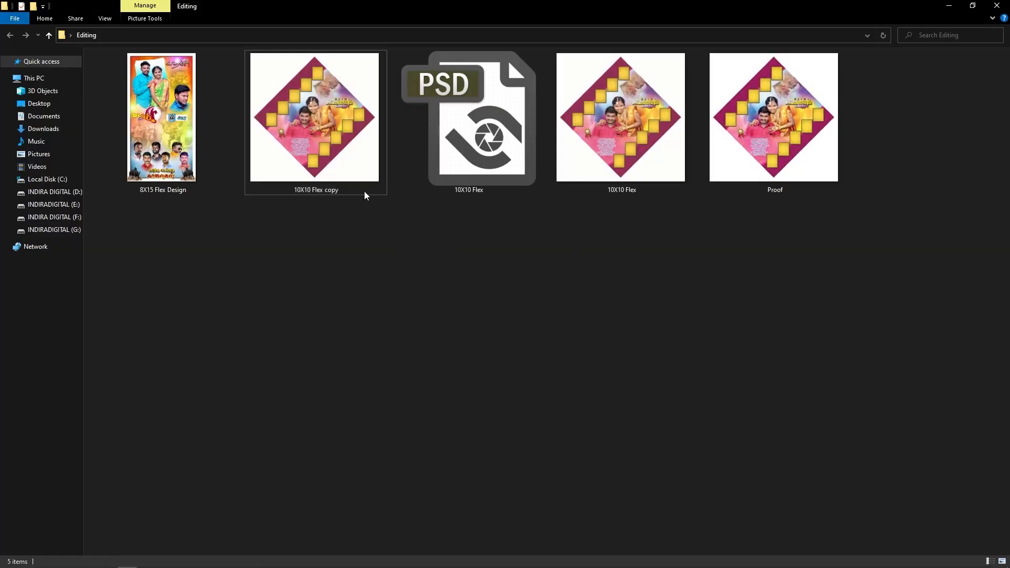
right_click(335, 117)
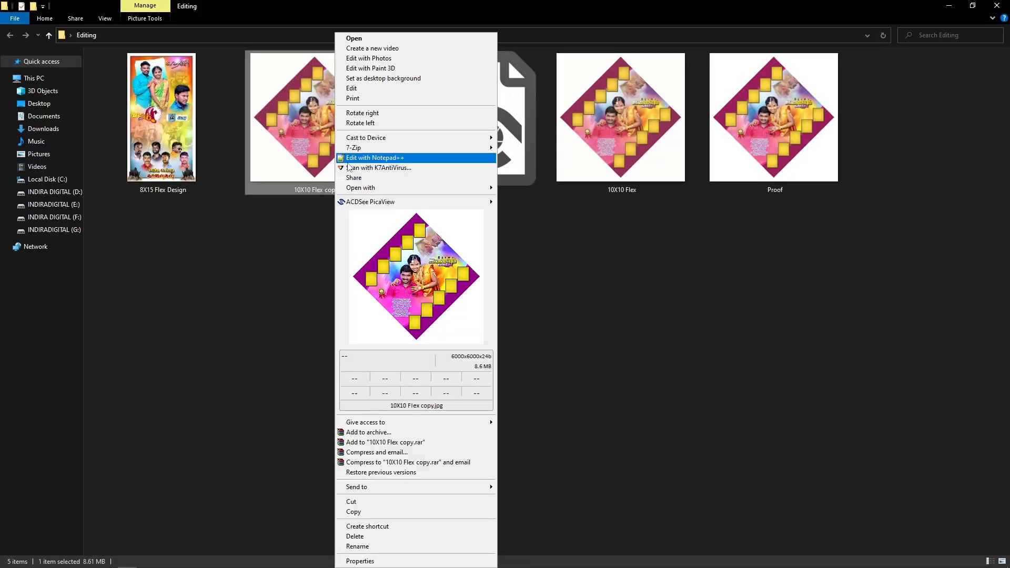
mouse_move(423, 189)
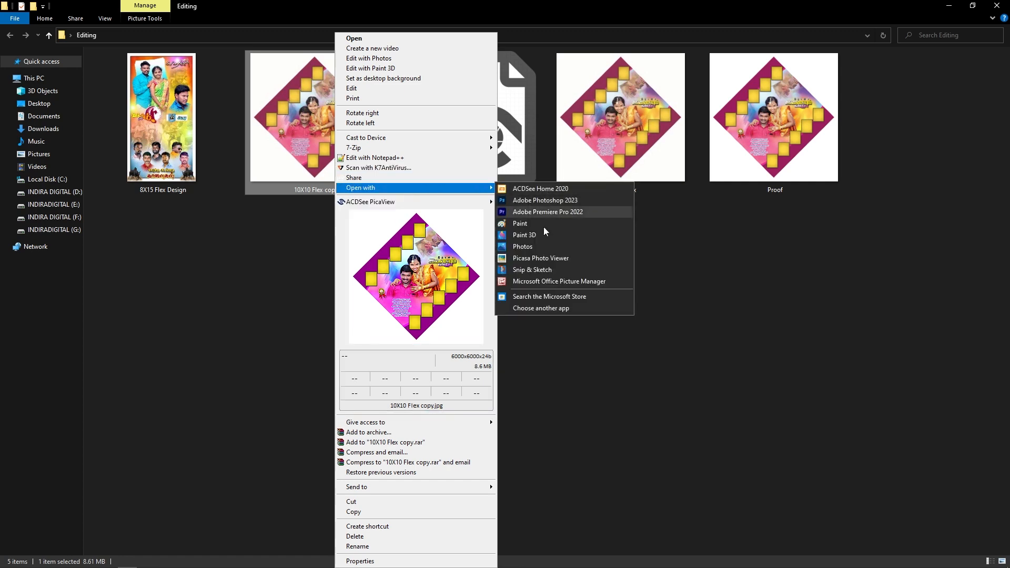
left_click(540, 258)
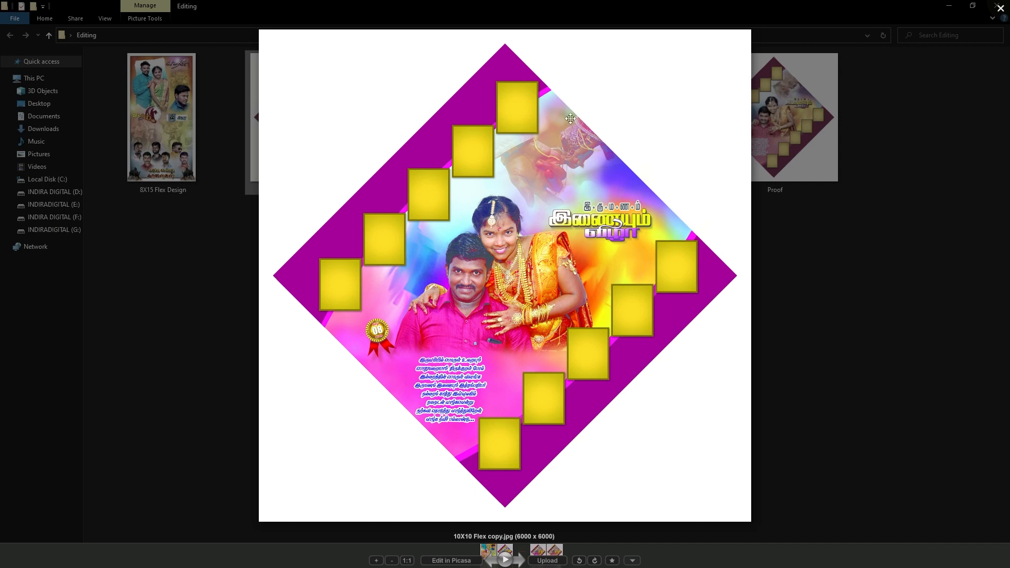
left_click(528, 558)
left_click(527, 557)
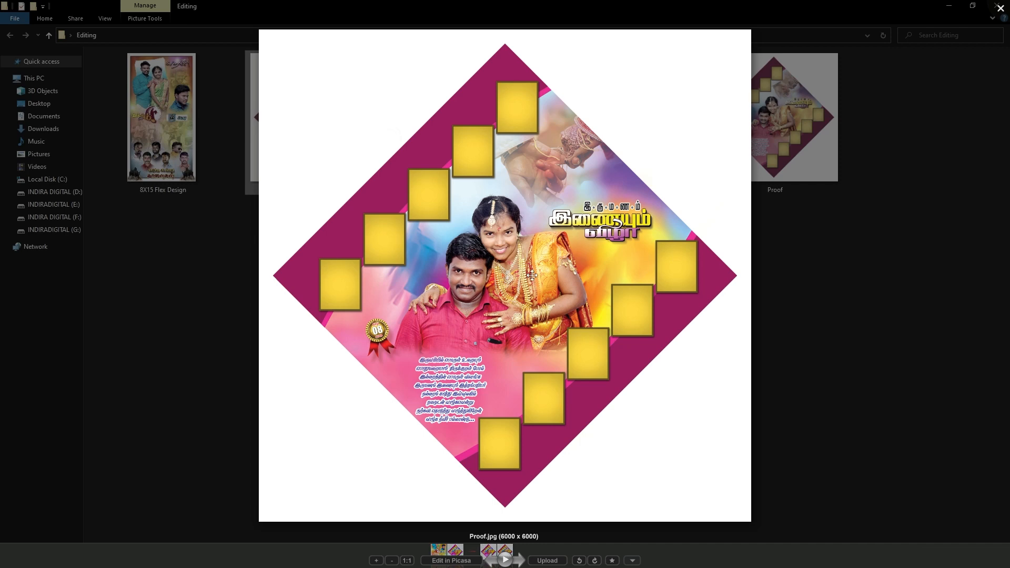
scroll(518, 265, "up", 5)
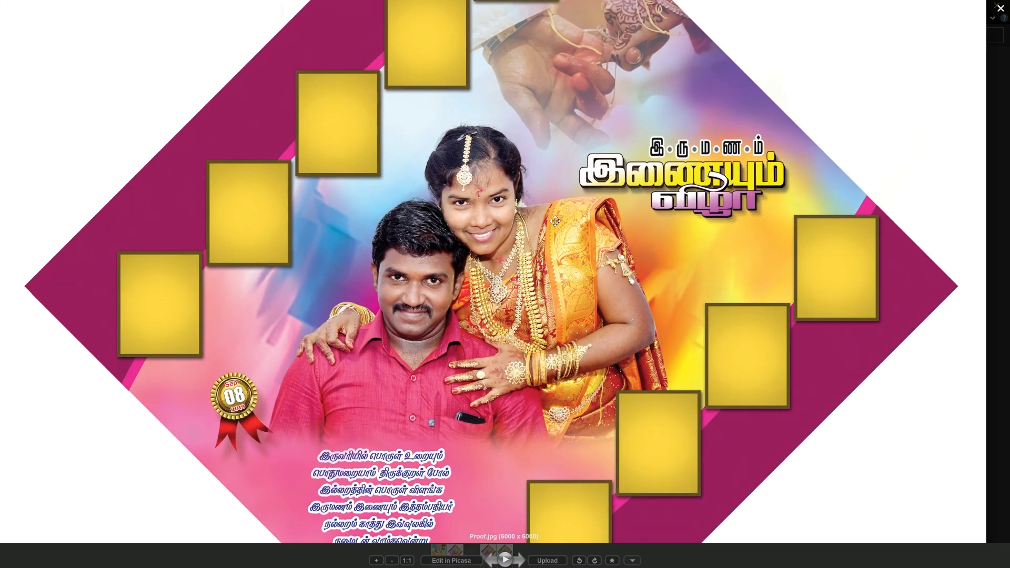
key("Escape")
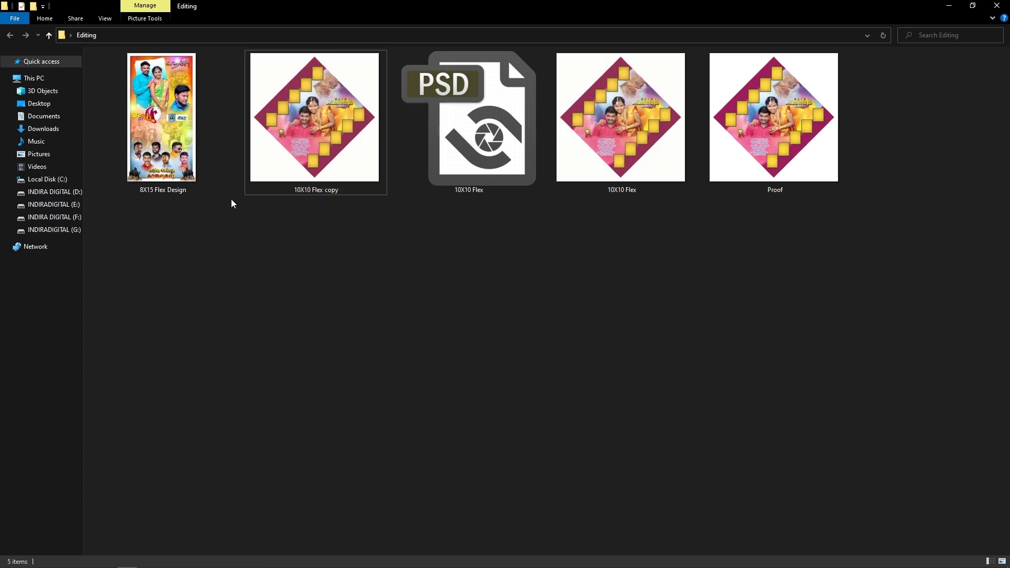
Step: Open the 8X15 Flex Design file from the Editing folder in Photoshop
left_click(48, 560)
key("alt+Tab")
left_click_drag(157, 134, 460, 312)
key("alt+Tab")
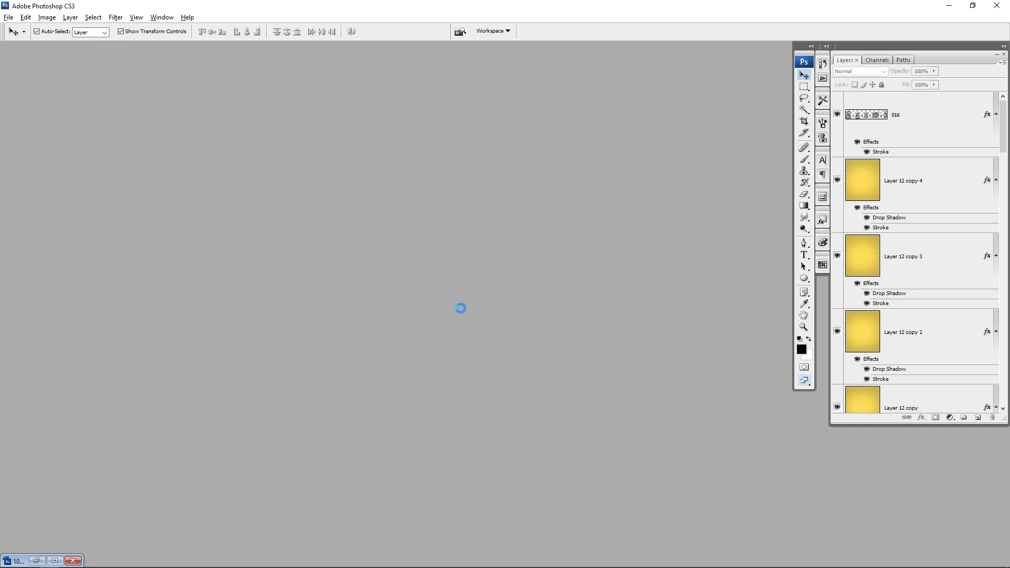
key("Return")
Step: Check which colour mode the 8X15 Flex Design document uses
left_click(47, 17)
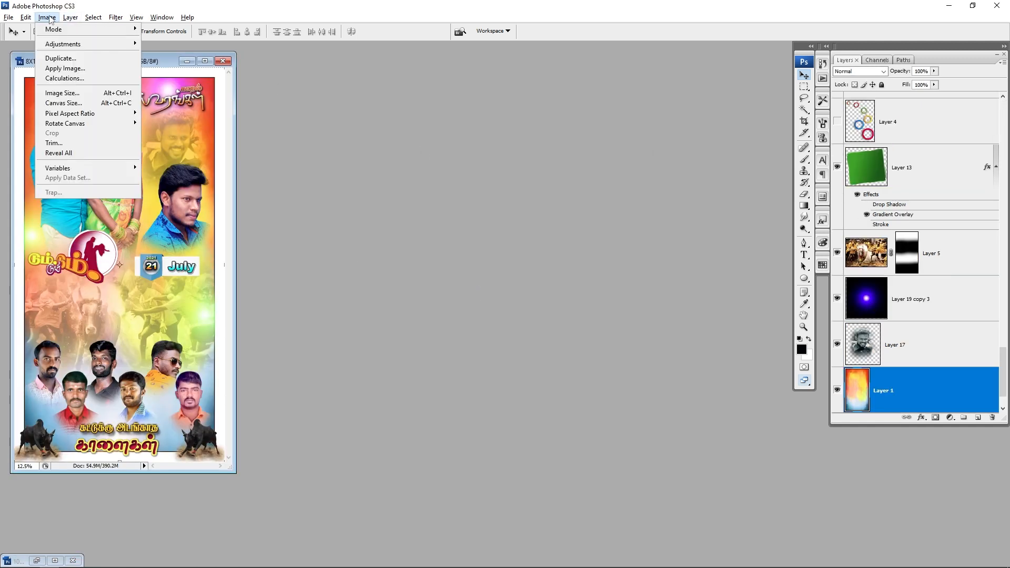
mouse_move(84, 29)
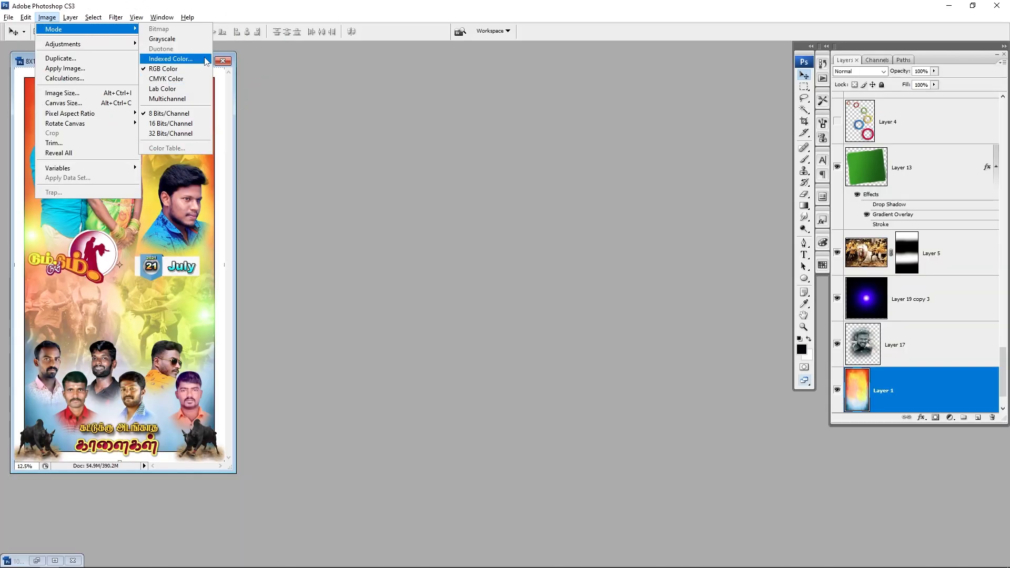
left_click(173, 72)
Step: Enlarge the 8X15 Flex Design window and maximize it to fill the workspace
left_click_drag(164, 63, 455, 106)
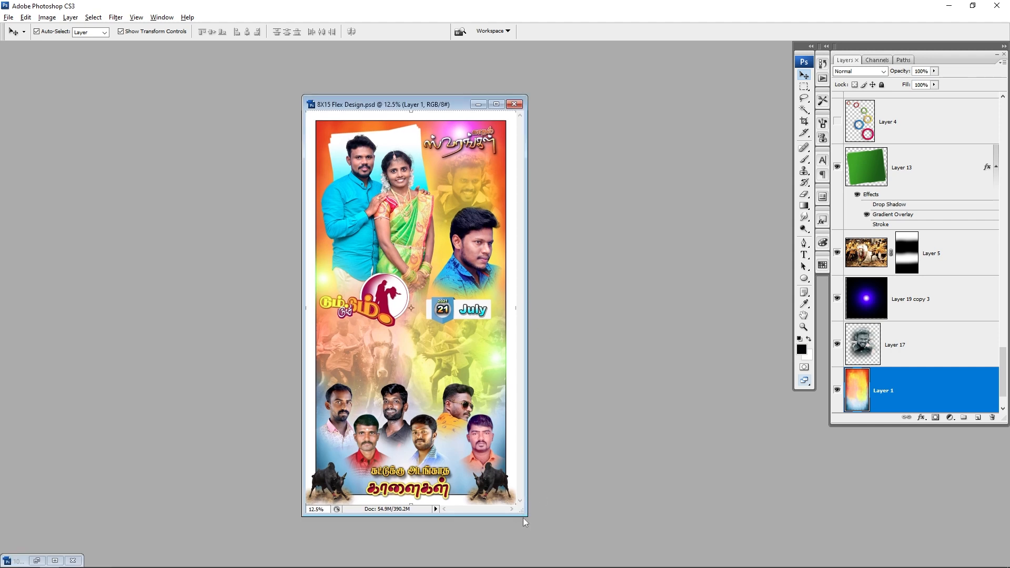
left_click_drag(524, 513, 605, 550)
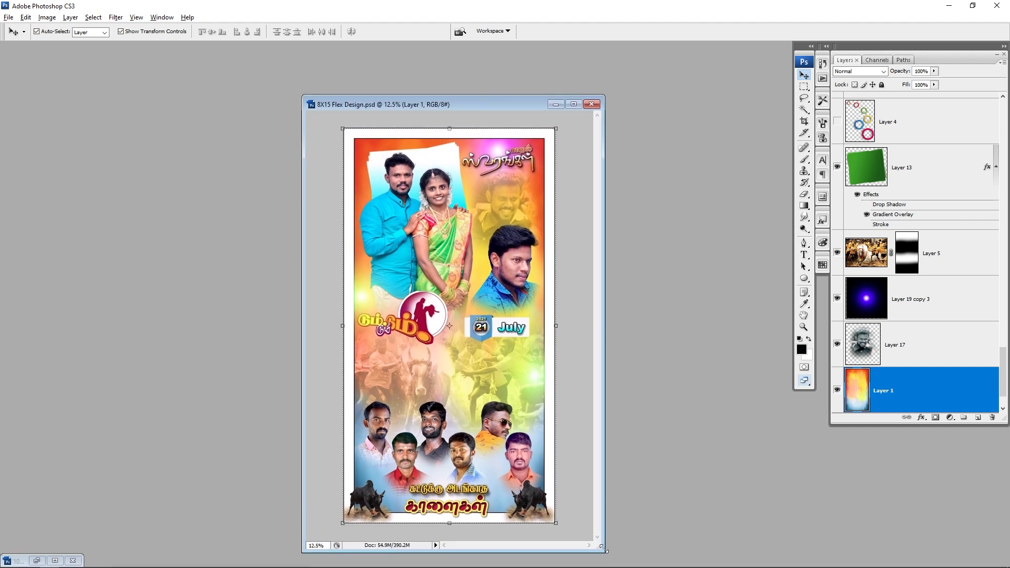
double_click(460, 104)
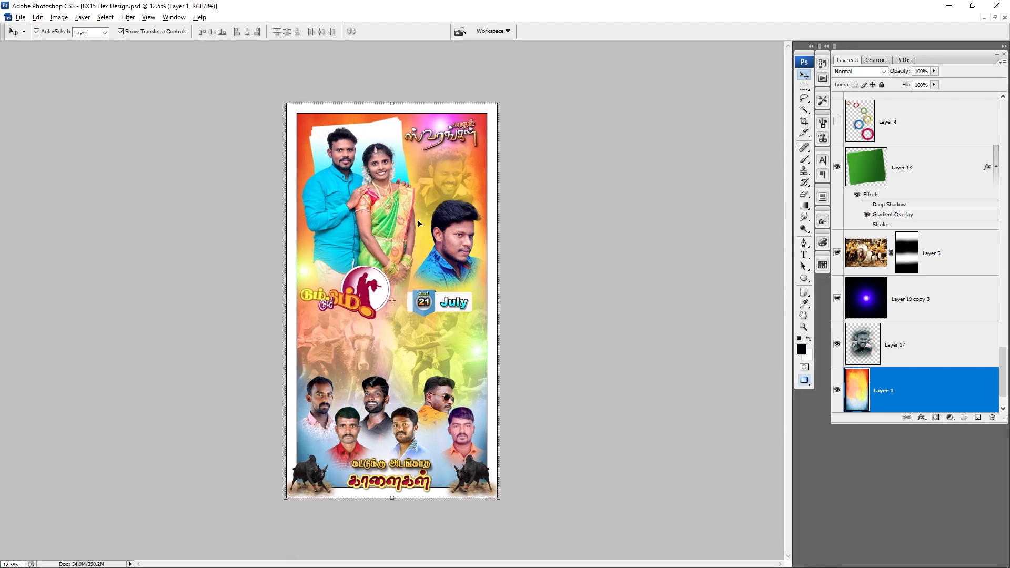
Step: Compare the flex design with the CMYK proof preview on and off around the couple, and display the Red channel alone
key("ctrl+y")
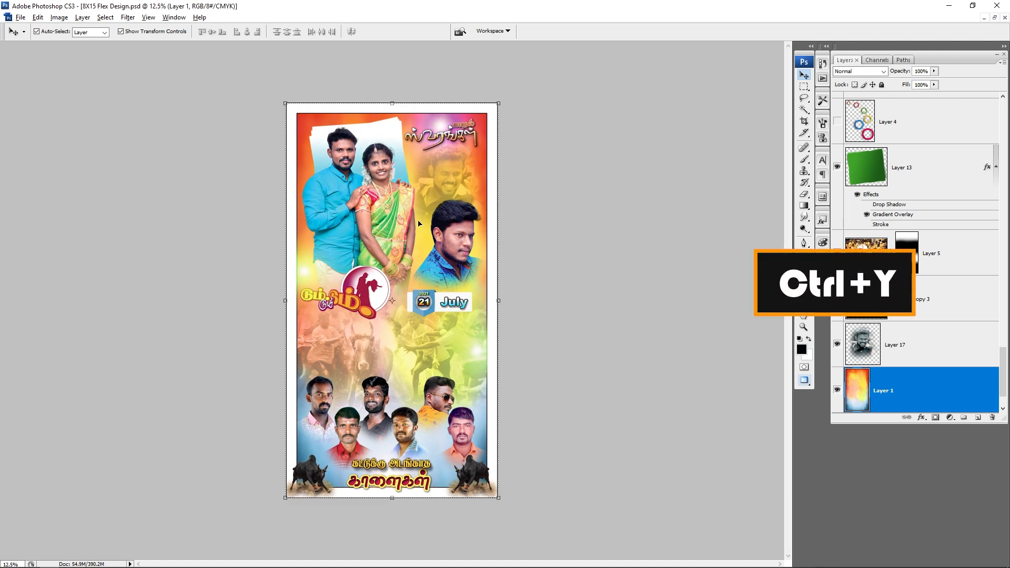
key("ctrl+y")
left_click_drag(273, 115, 525, 307)
key("ctrl+y")
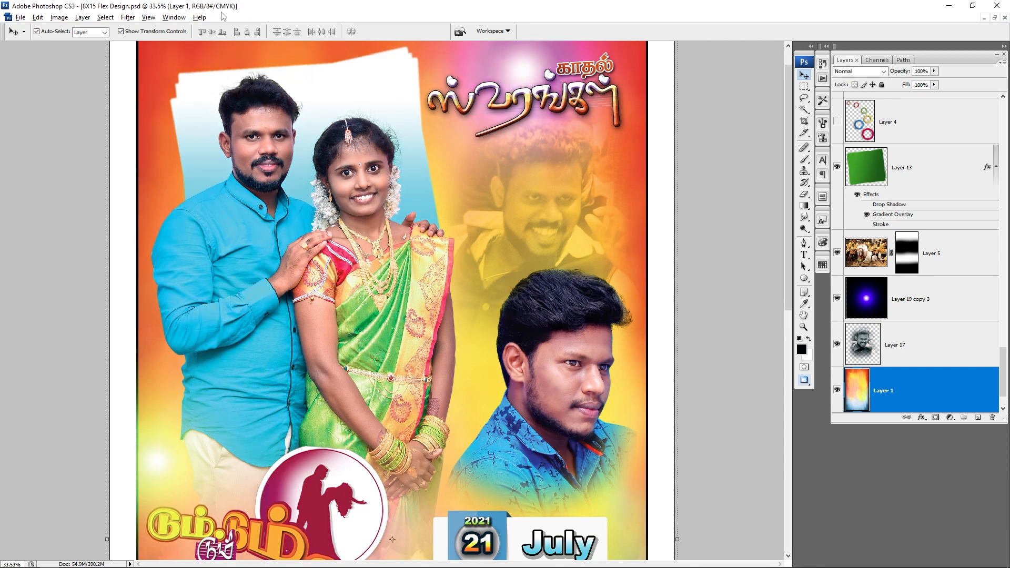
key("ctrl+1")
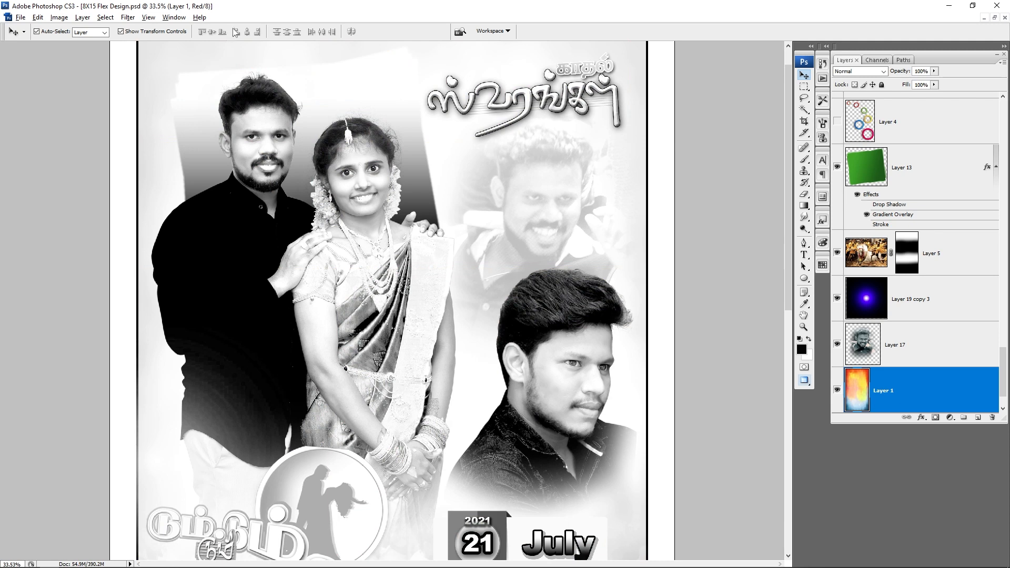
Step: Show the 8X15 Flex Design in full colour again, turn the CMYK proof preview off and view the entire design
key("grave")
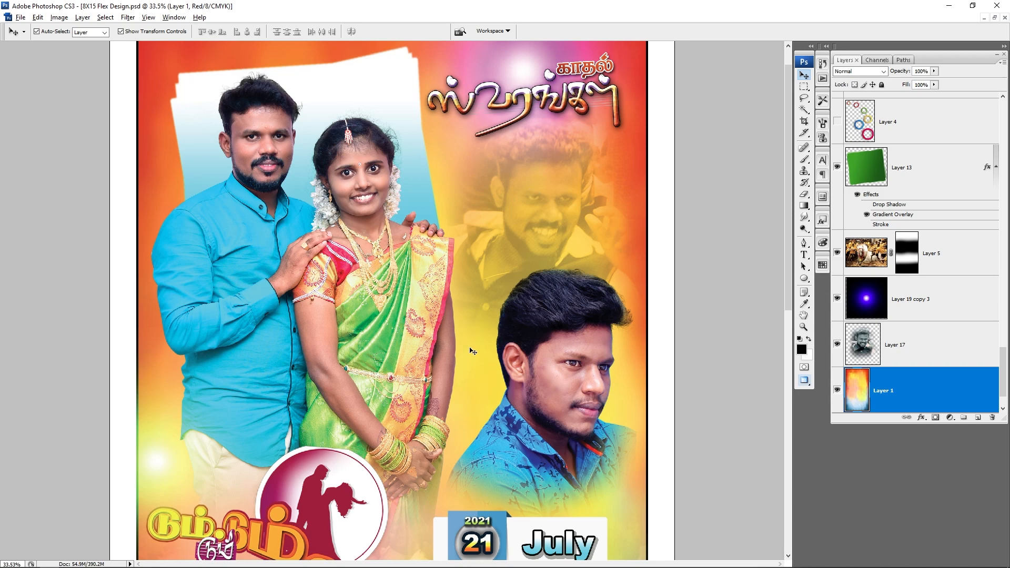
key("ctrl+y")
key("ctrl+0")
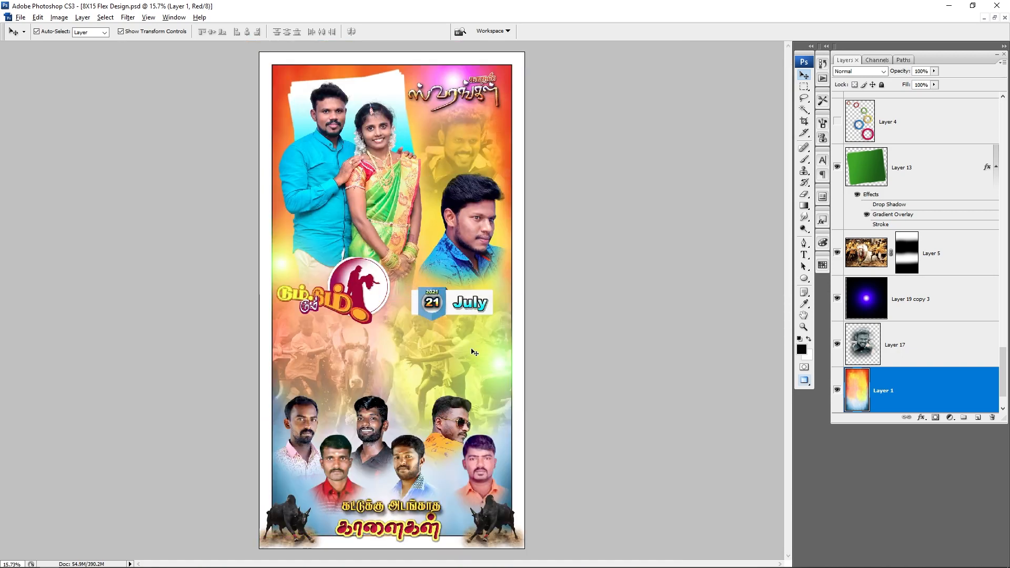
Step: Close the 8X15 Flex Design document, then restore the minimized 10X10 Flex document and close it too
key("ctrl+w")
key("alt+Tab")
key("alt+Tab")
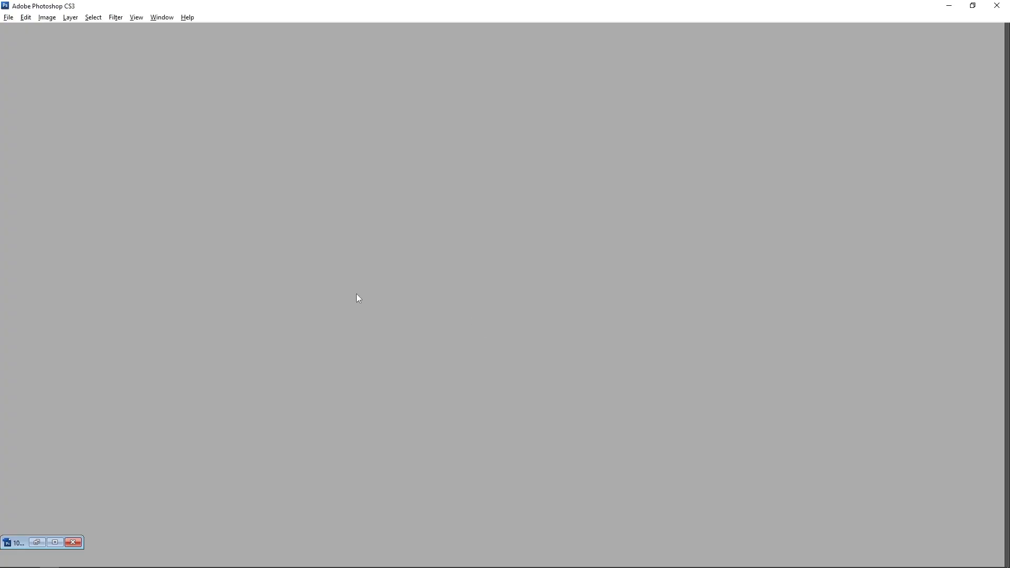
left_click(37, 542)
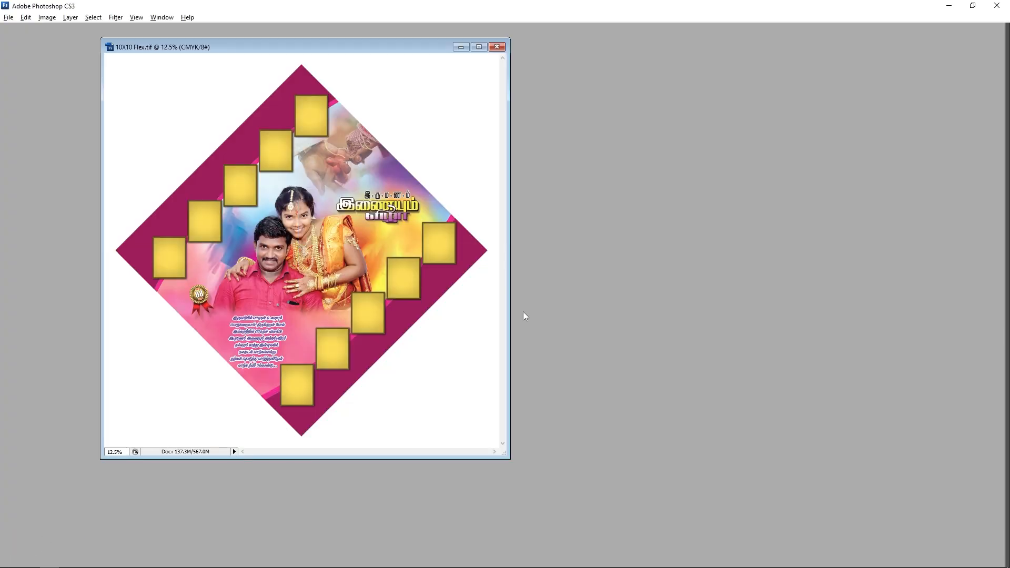
left_click(496, 47)
Step: Reopen the 8X15 Flex Design file from the Editing folder without updating text layers, and enlarge and reposition its window
key("alt+Tab")
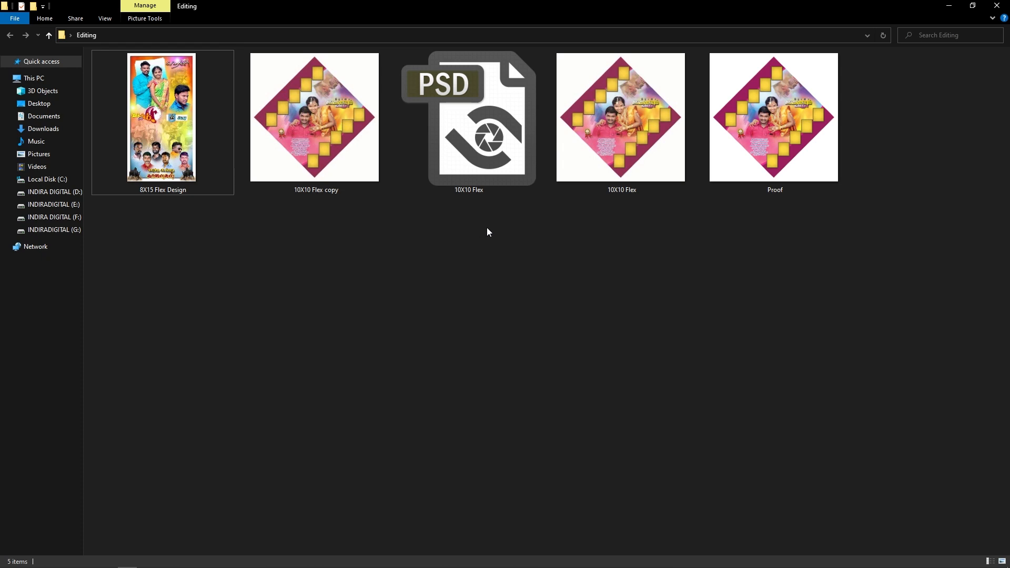
left_click_drag(134, 97, 360, 295)
key("alt+Tab")
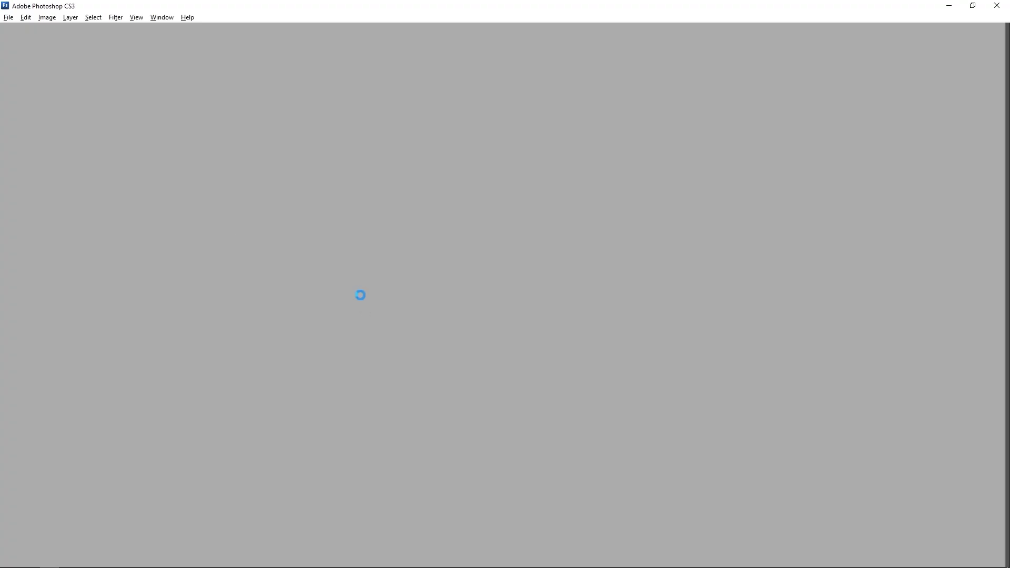
left_click(490, 228)
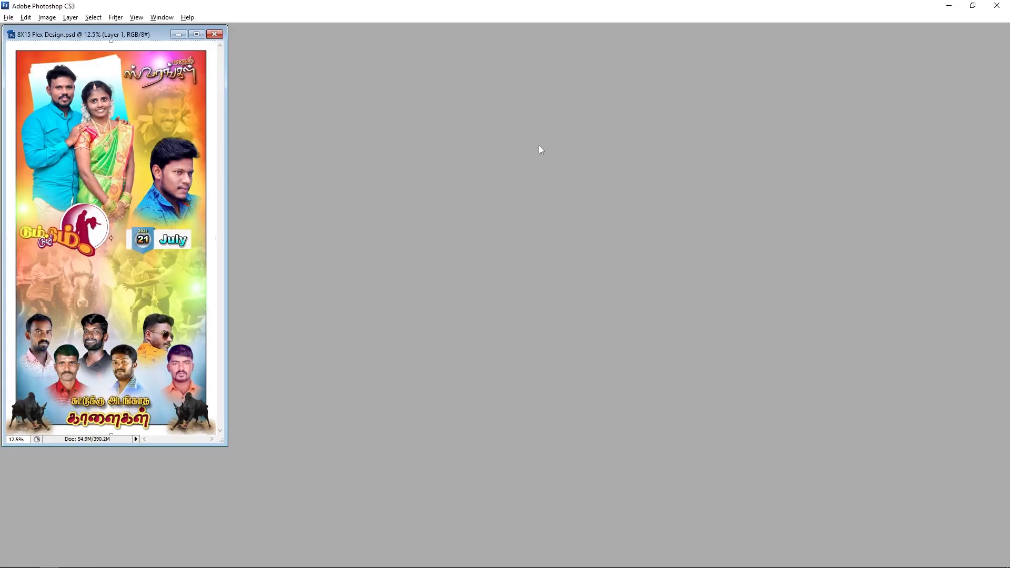
key("ctrl+0")
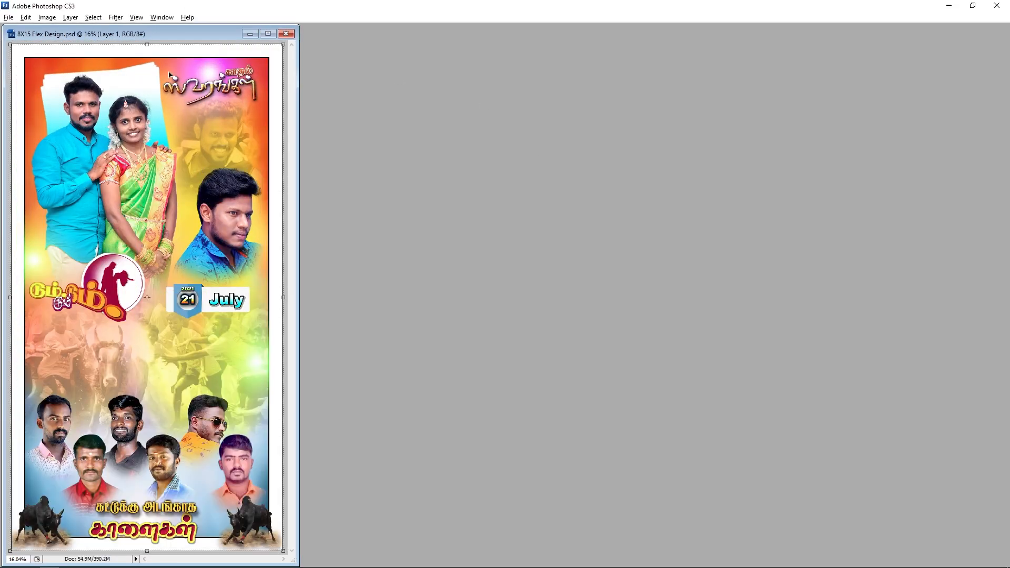
left_click_drag(157, 32, 184, 33)
Step: Open the CMYK 10X10 Flex file from the Editing folder, place it beside the 8X15 Flex Design and show the work panels
key("alt+Tab")
left_click_drag(638, 158, 484, 200)
key("alt+Tab")
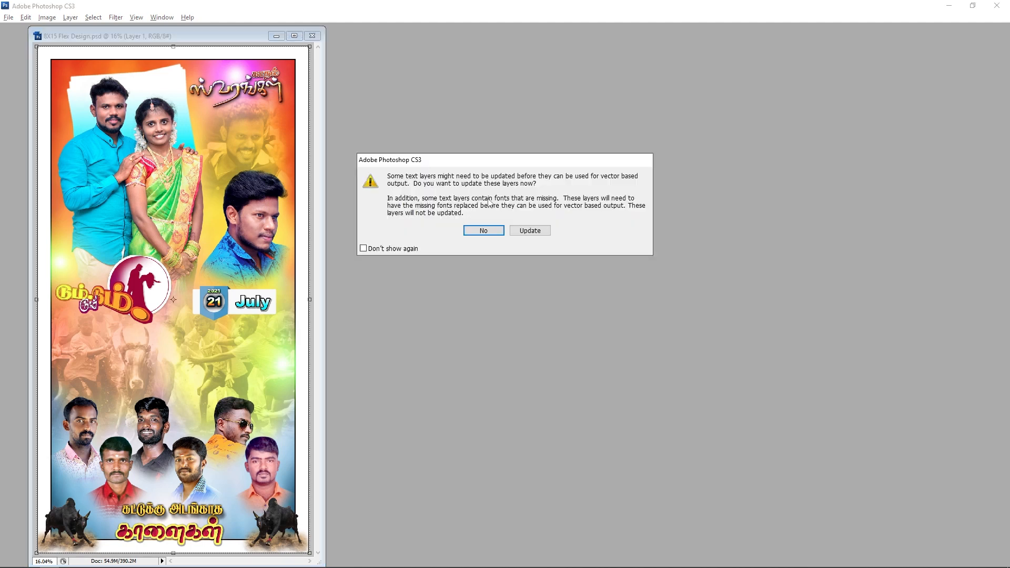
left_click_drag(269, 40, 617, 60)
key("Tab")
Step: Open the Color Overlay colour picker of the small verse text layer in 10X10 Flex, keeping the text uncovered
right_click(509, 378)
left_click(516, 384)
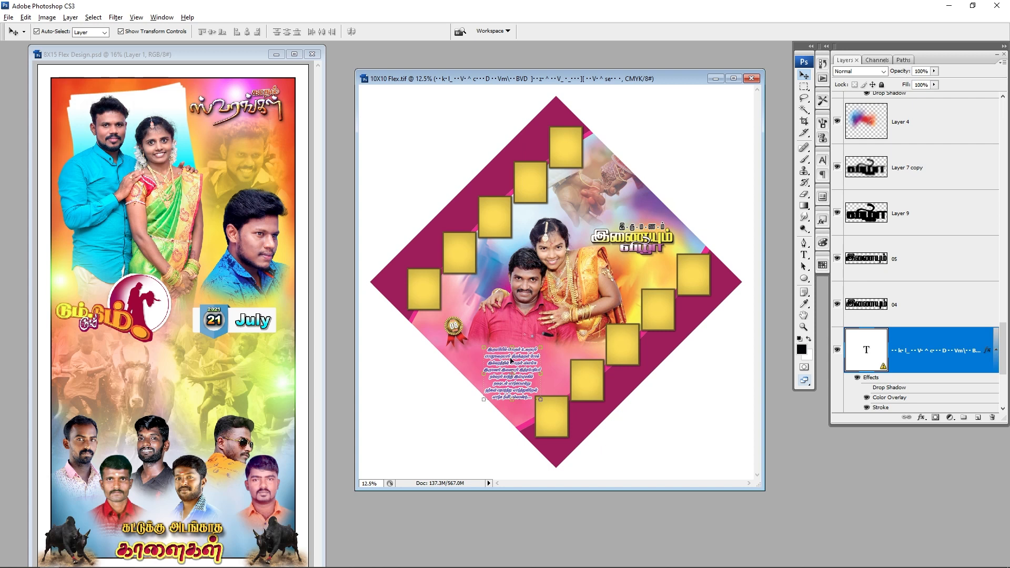
double_click(977, 367)
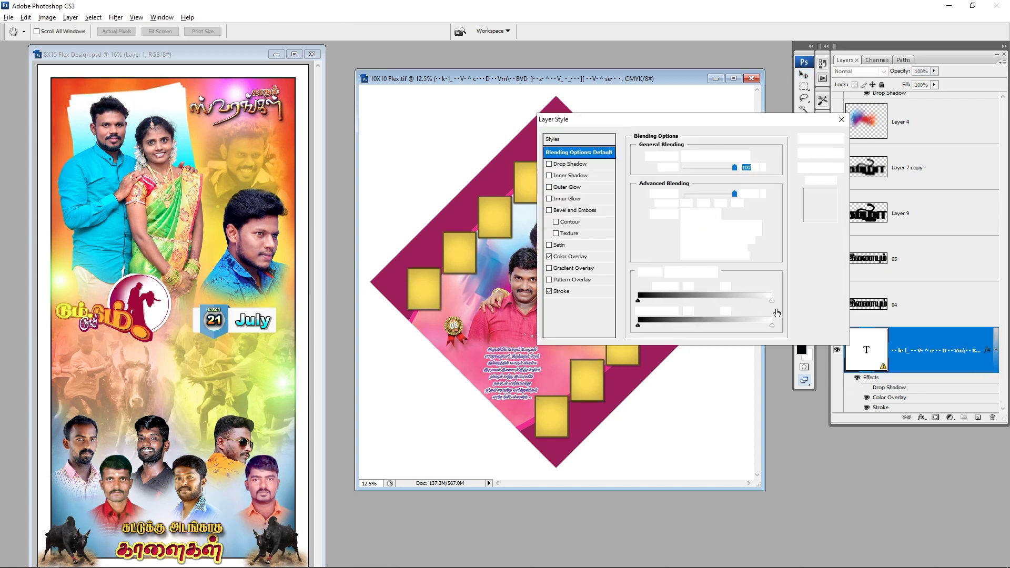
left_click(571, 257)
left_click(747, 157)
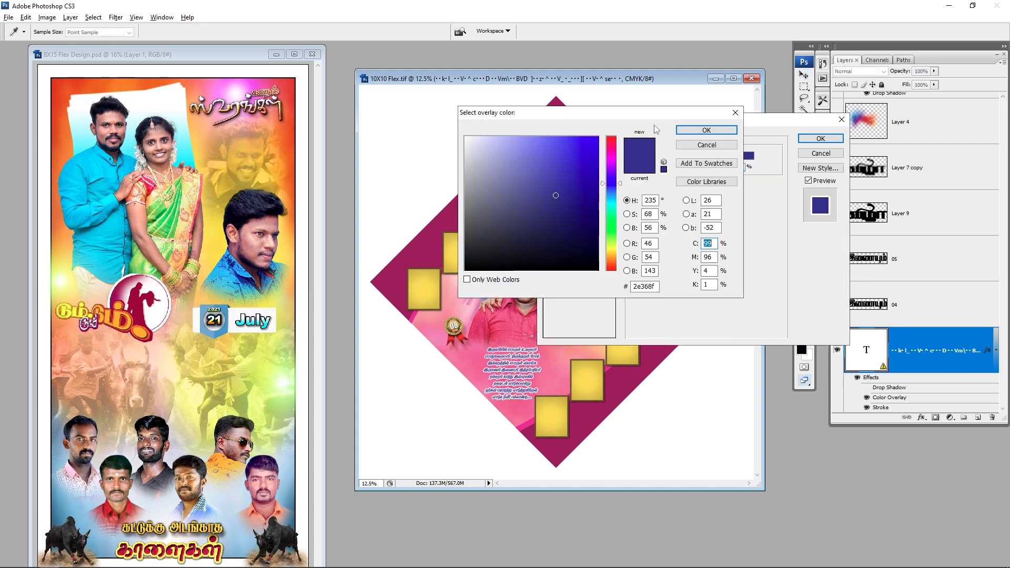
left_click_drag(637, 117, 576, 156)
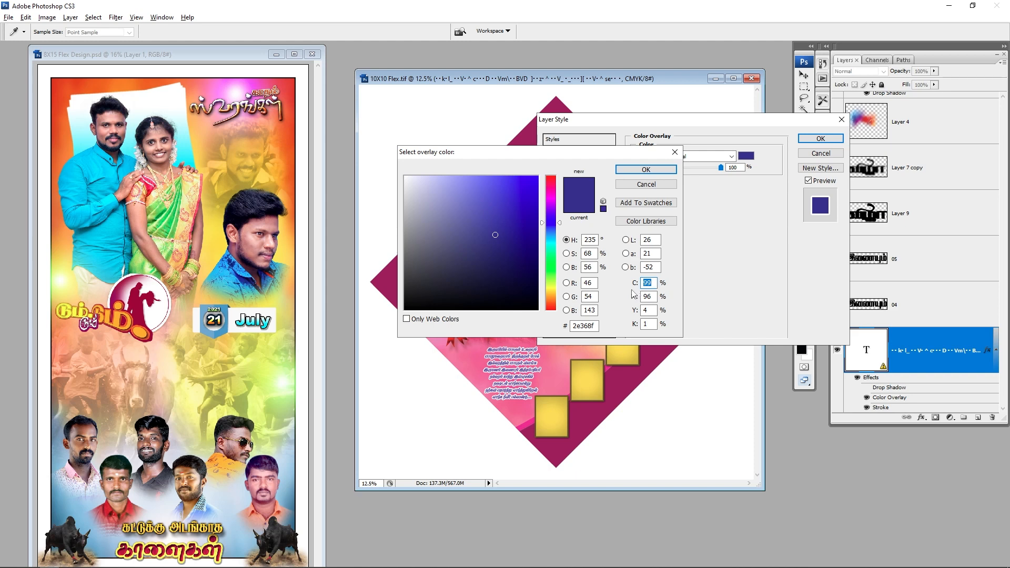
left_click_drag(620, 152, 710, 88)
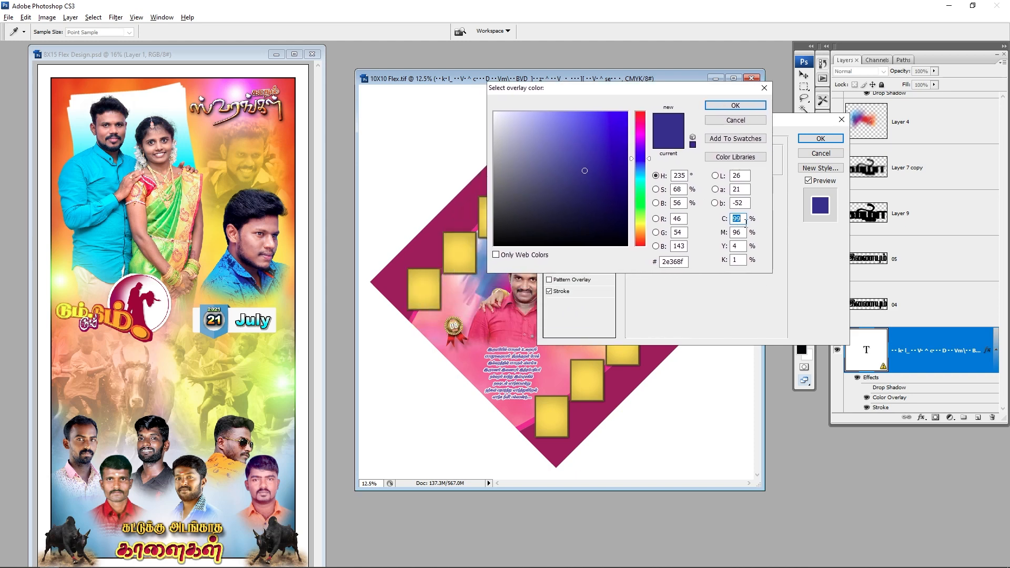
Step: Try a blue overlay colour of C 100, M 100, Y 0 on the verse text
type("100")
key("Tab")
type("100")
key("Tab")
type("0")
key("Tab")
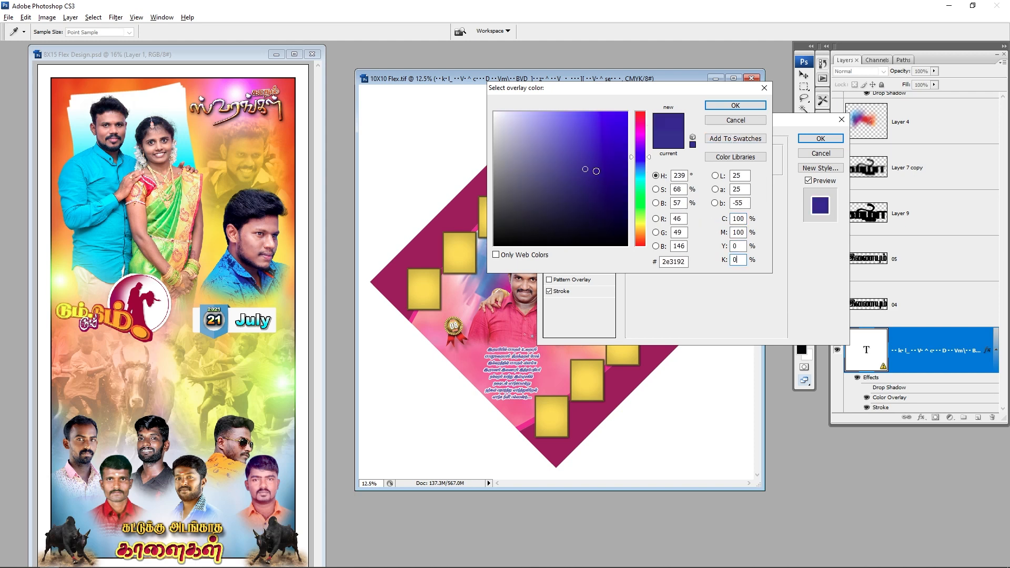
Step: Try cyan 0 and yellow 100 in the verse text's overlay colour, and discard all layer style changes
key("shift+Tab")
key("shift+Tab")
key("shift+Tab")
type("0")
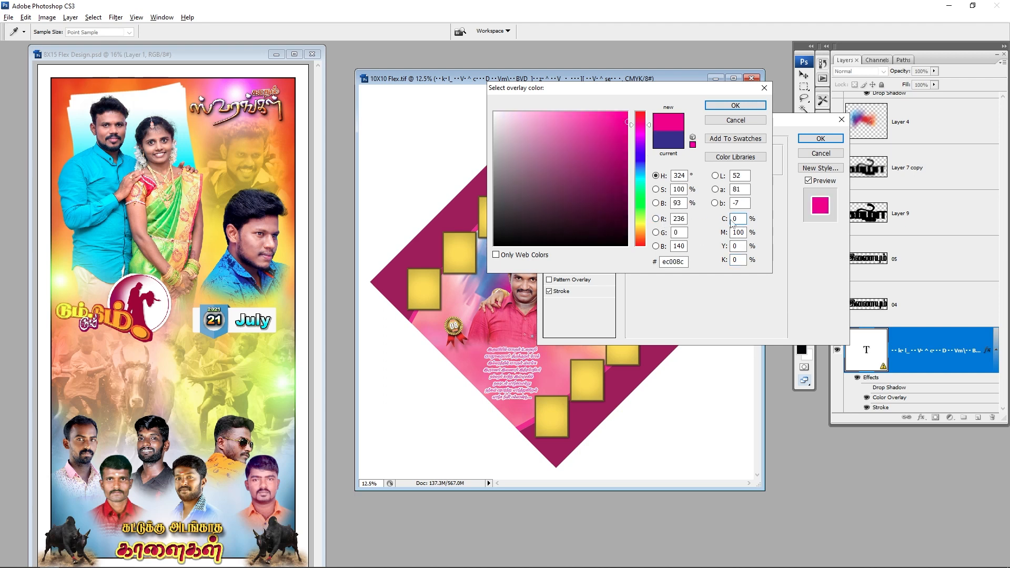
double_click(736, 246)
type("100")
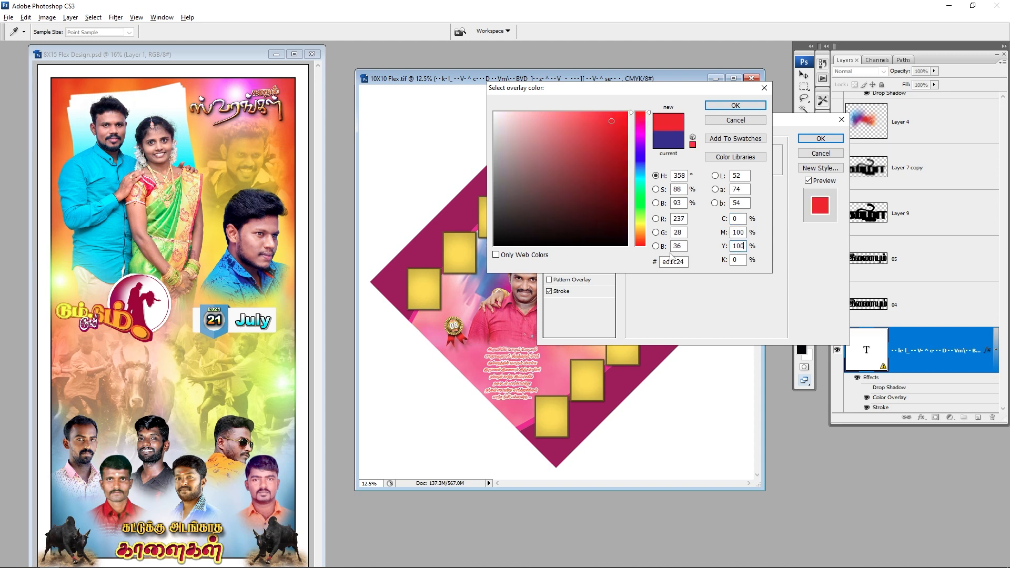
left_click(750, 121)
left_click(820, 153)
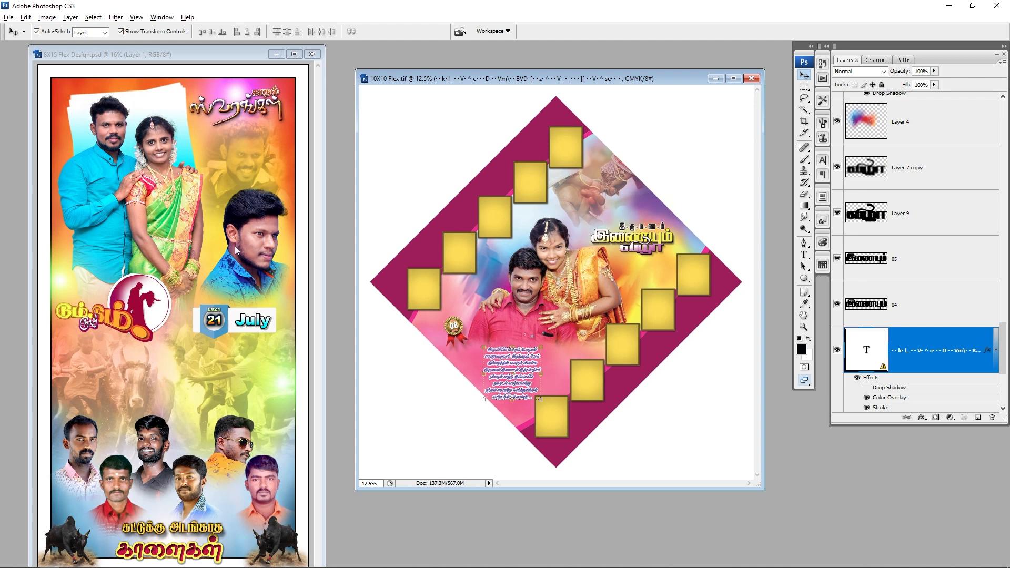
Step: Open the Color Overlay colour picker of the upper yellow caption line at the foot of the 8X15 Flex Design
left_click(163, 161)
left_click(191, 531)
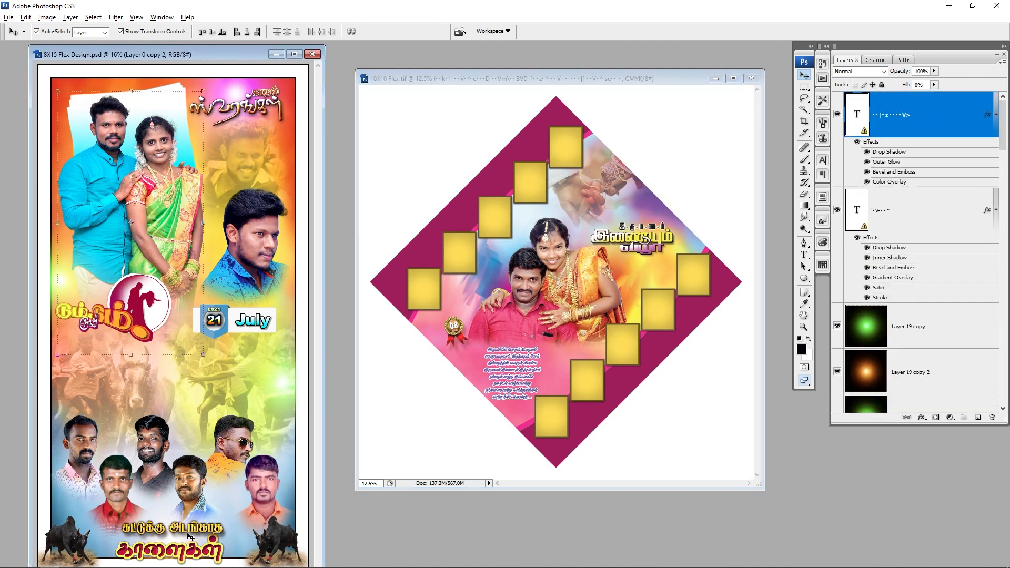
double_click(898, 183)
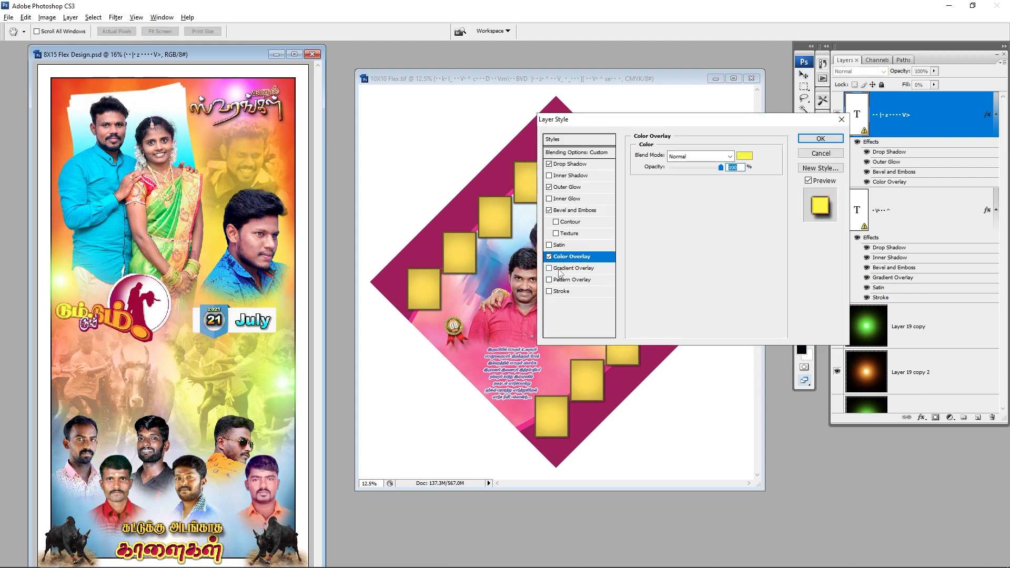
left_click(745, 156)
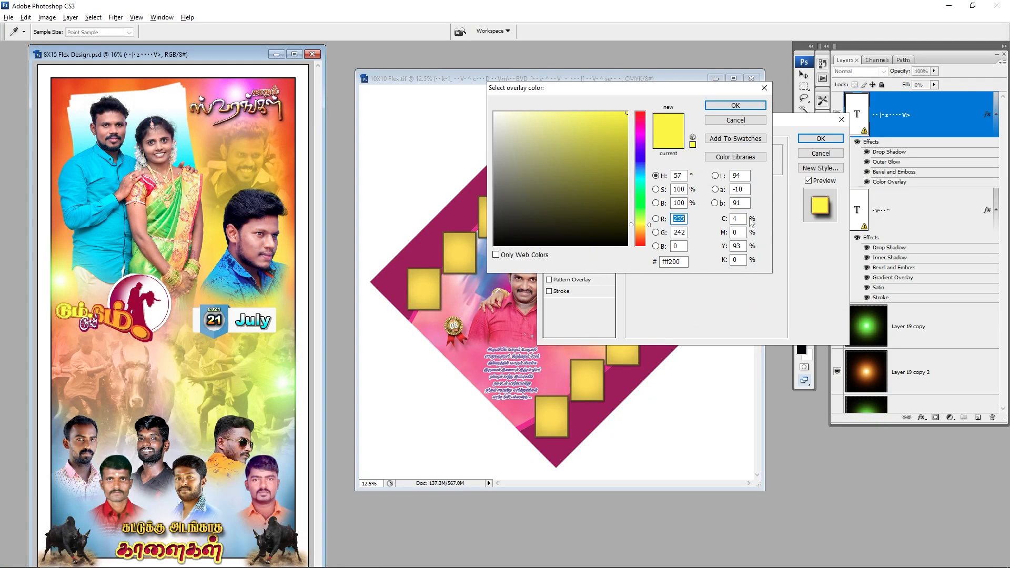
Step: Step through the RGB and hex colour fields of the yellow caption's overlay, and close the settings without changing the colour
key("Tab")
key("Tab")
key("Tab")
key("Tab")
key("Tab")
key("Tab")
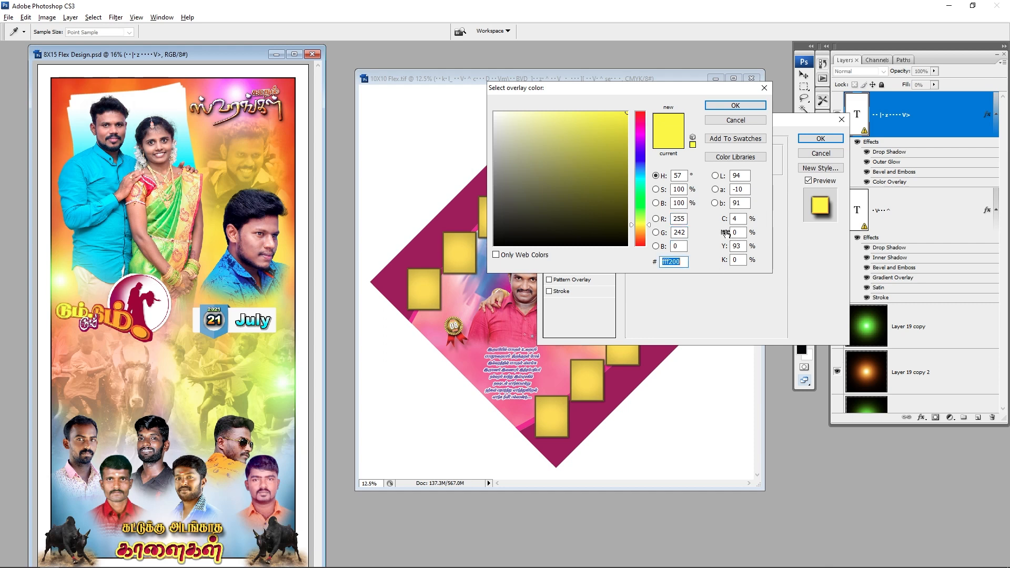
key("Tab")
key("Tab")
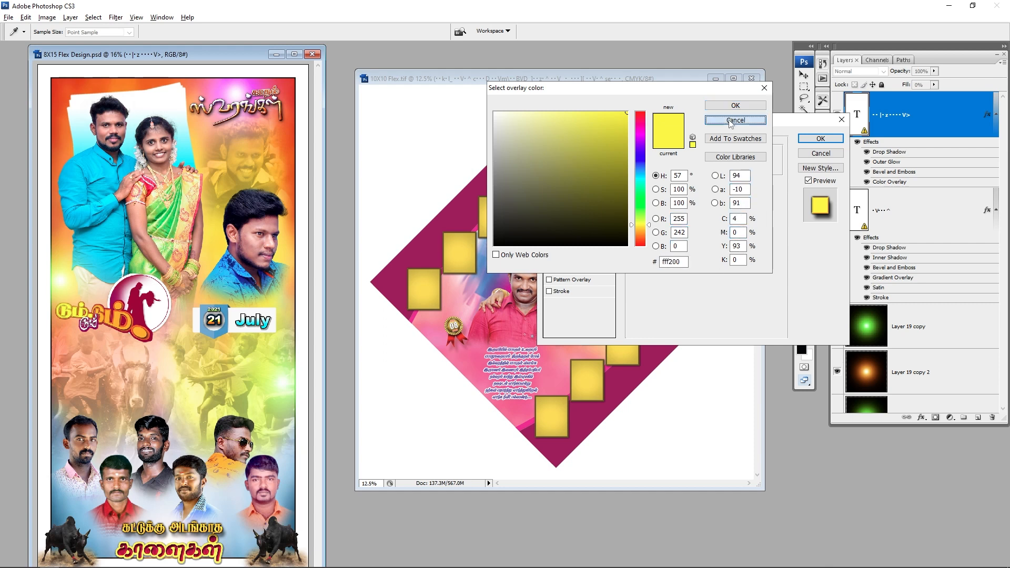
left_click(731, 122)
left_click(821, 138)
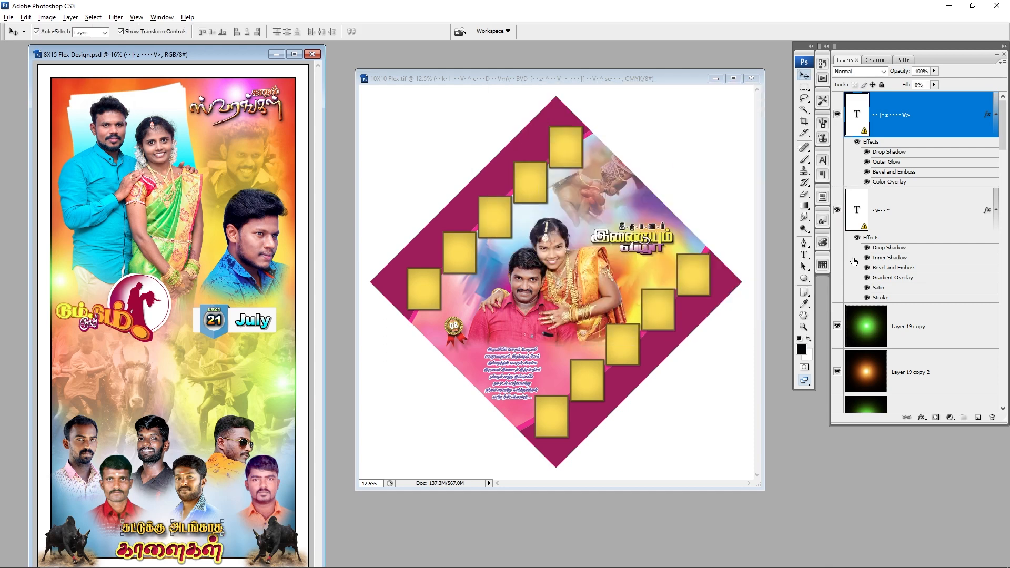
Step: Compare which foreground colour values are offered first in the RGB 8X15 Flex Design and in the CMYK 10X10 Flex document
left_click(804, 349)
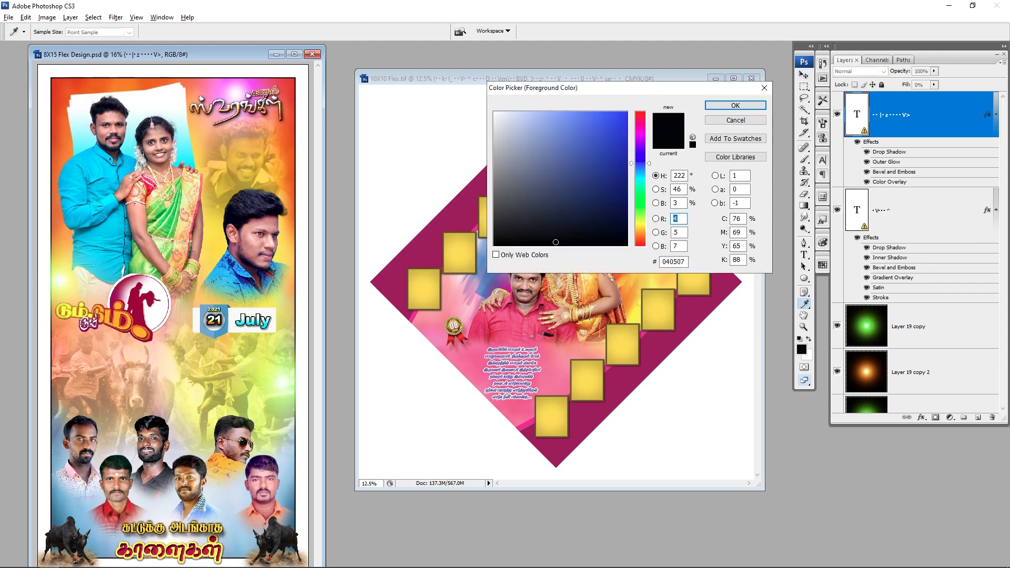
left_click(764, 88)
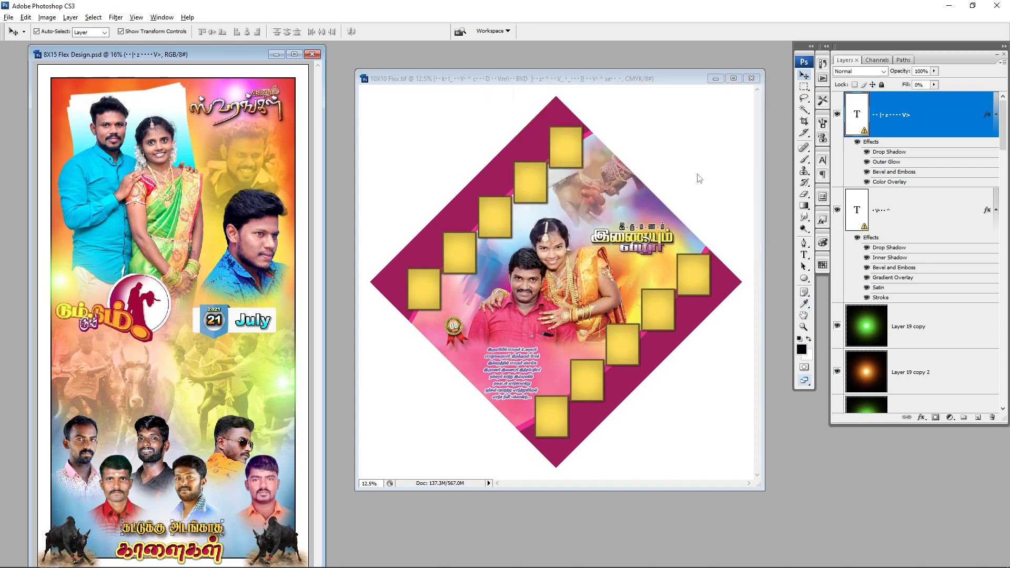
left_click(642, 163)
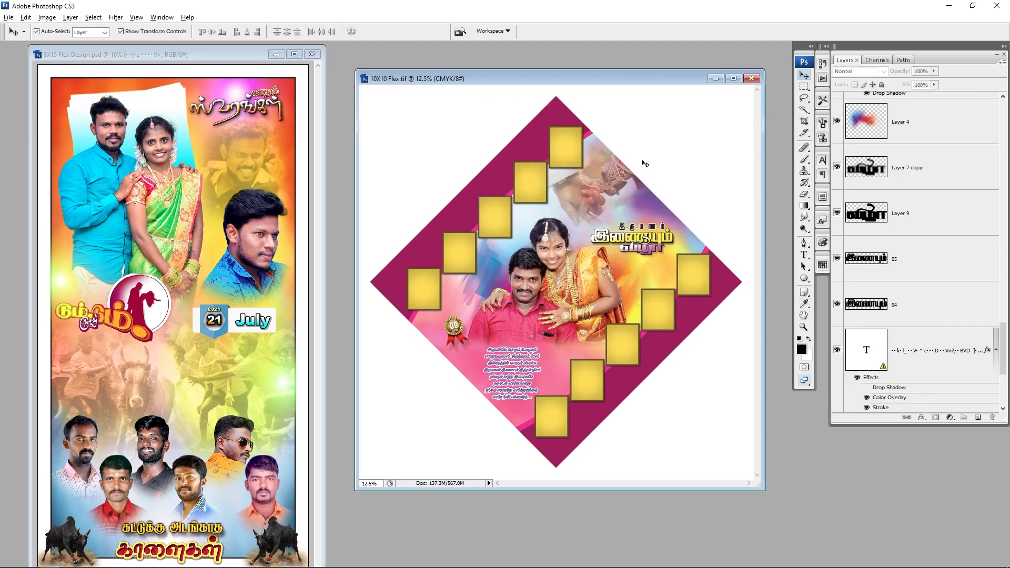
left_click(801, 349)
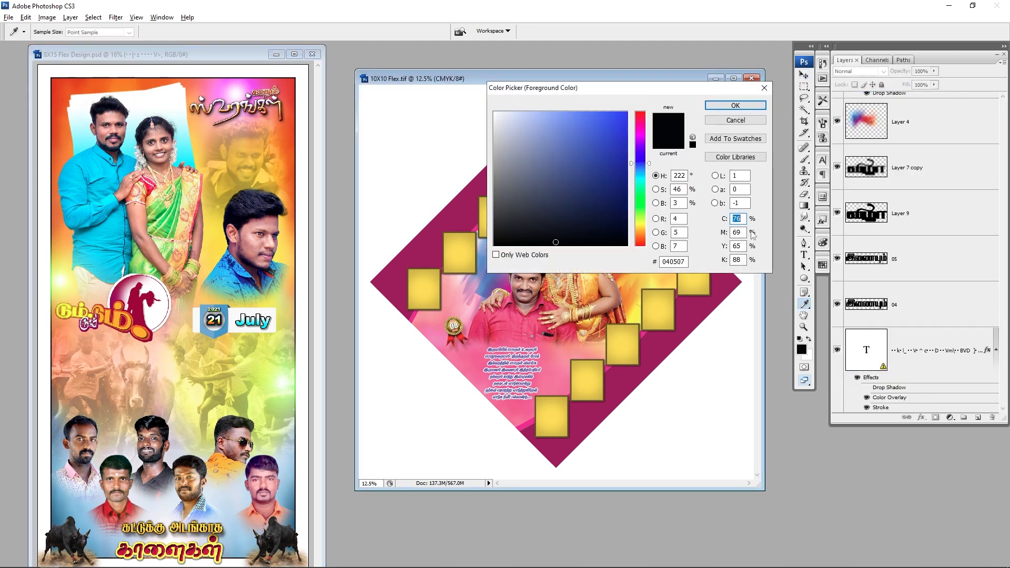
left_click(735, 119)
Step: Close the 10X10 Flex document, and convert the 8X15 Flex Design to CMYK Color without flattening its layers
left_click(751, 77)
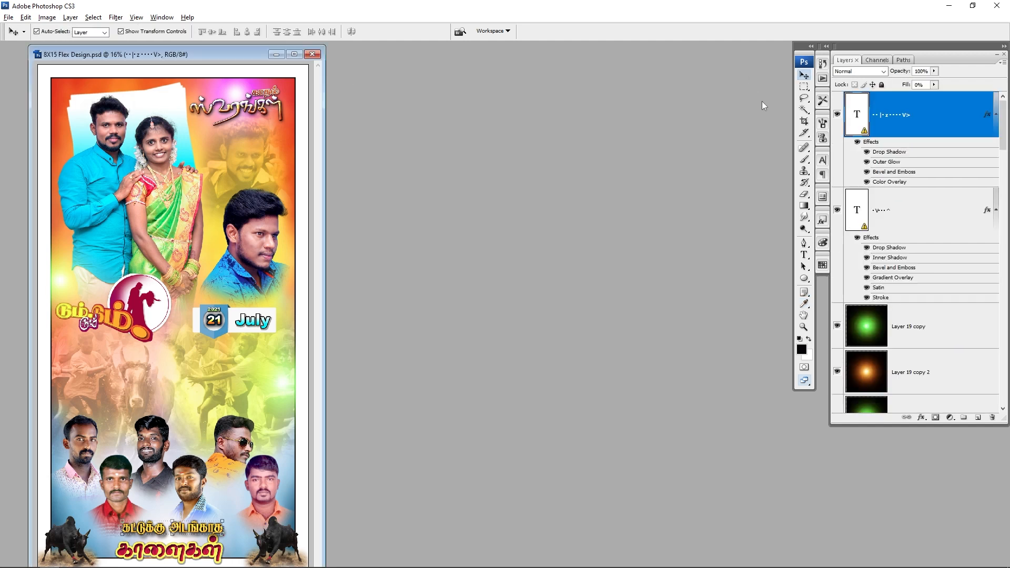
left_click_drag(220, 54, 379, 54)
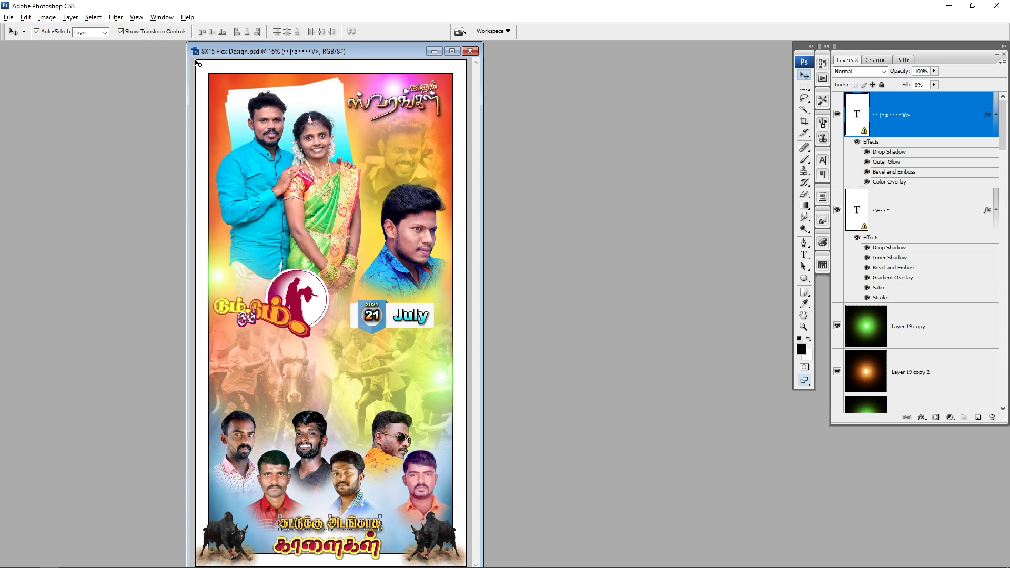
left_click(50, 20)
left_click(70, 19)
left_click(47, 17)
mouse_move(53, 27)
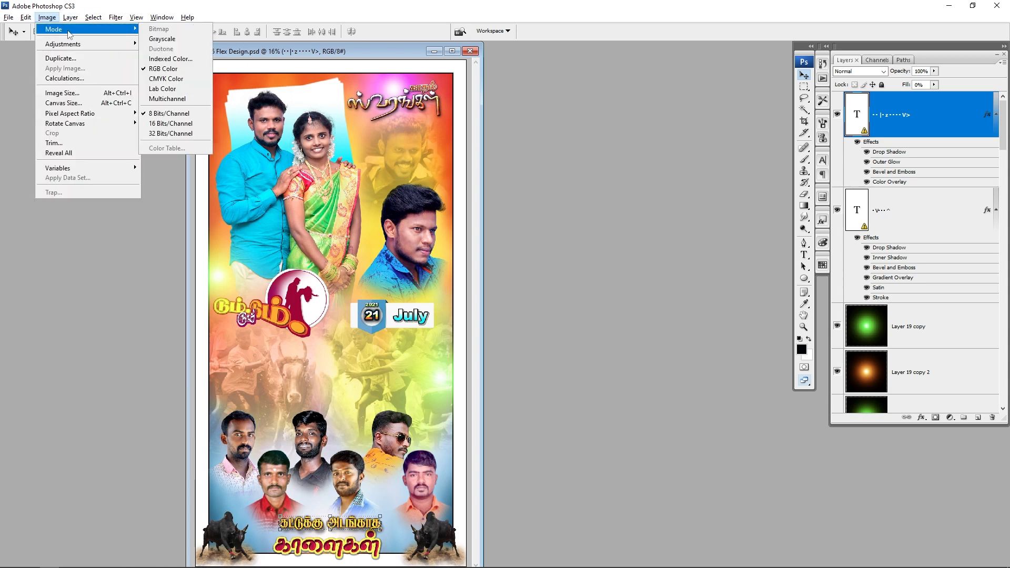
left_click(194, 82)
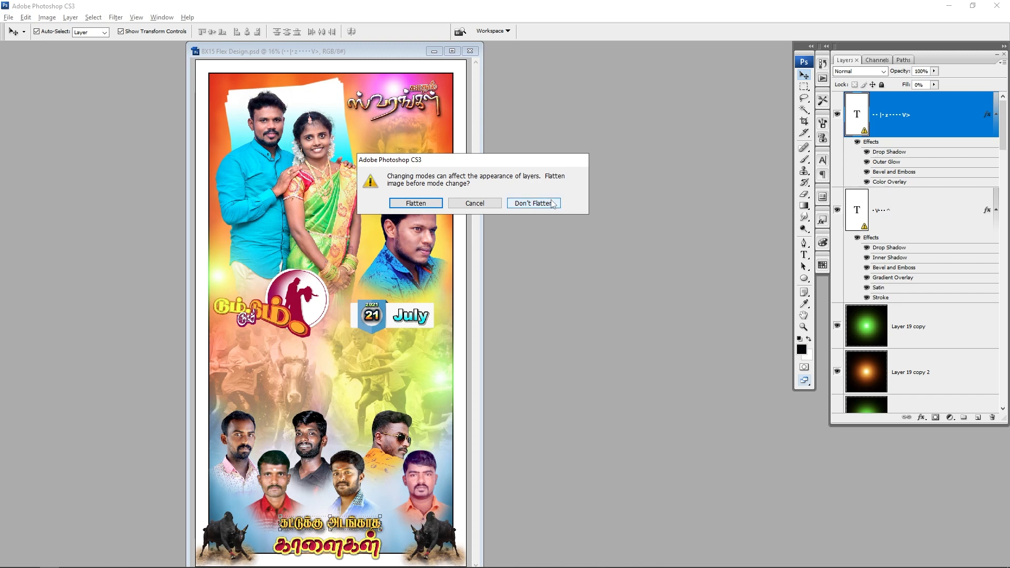
left_click(533, 203)
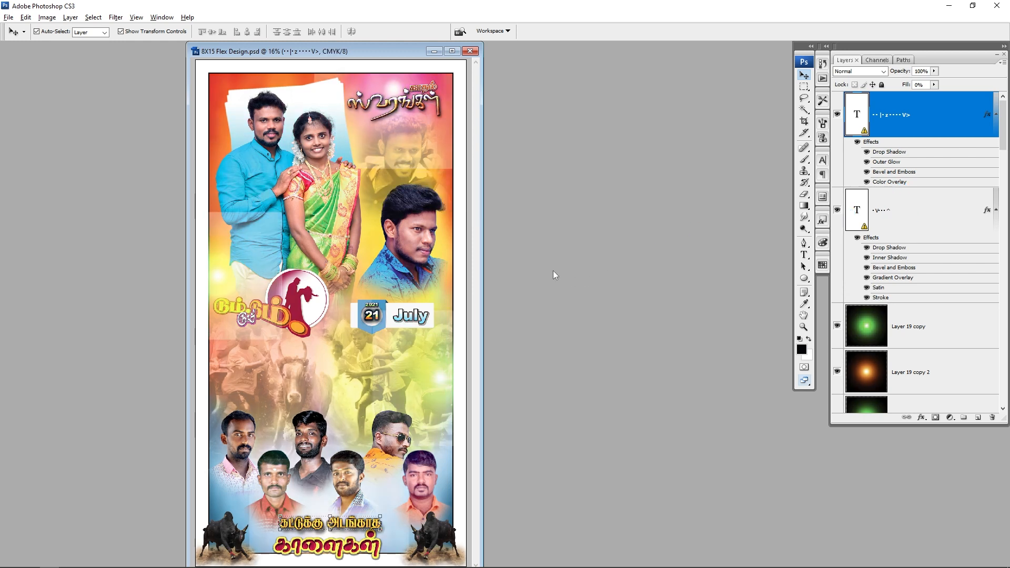
Step: Maximize the 8X15 Flex Design window and move the violet glow layer, Layer 19 copy 3, down over the faded portrait
left_click(452, 51)
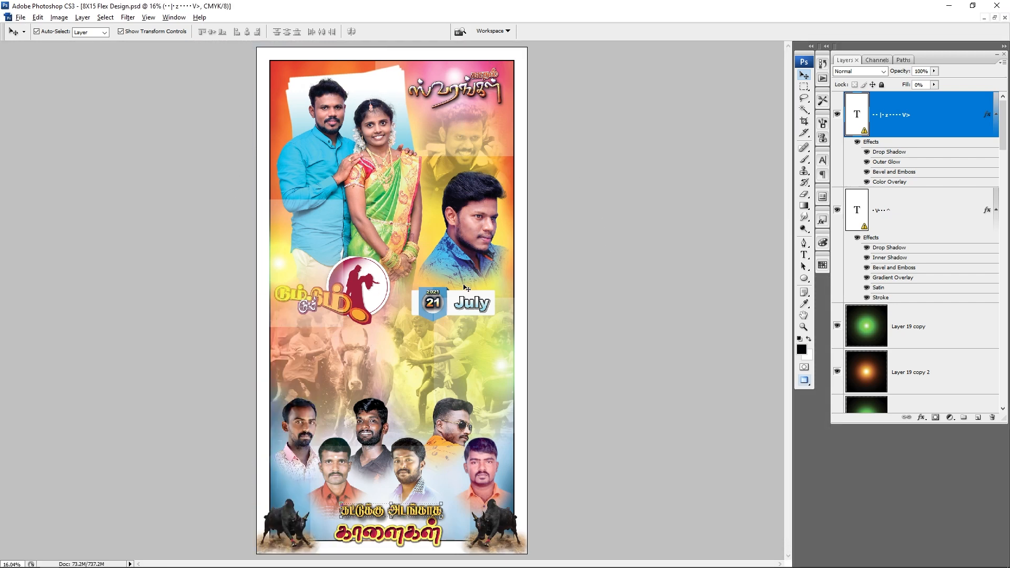
left_click_drag(490, 137, 469, 187)
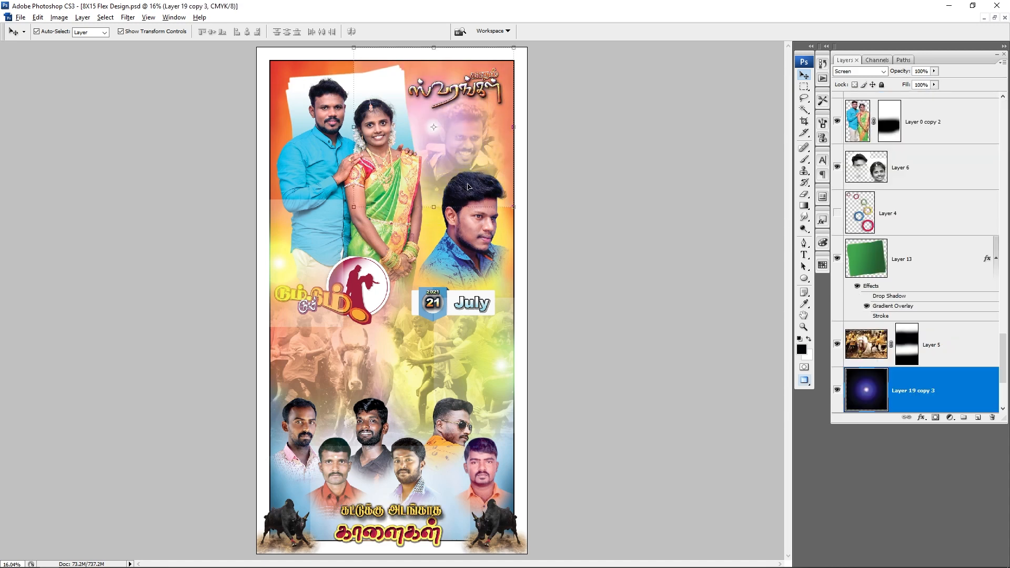
Step: Undo the last move of the violet glow layer, Layer 19 copy 3, and delete that layer
key("ctrl+z")
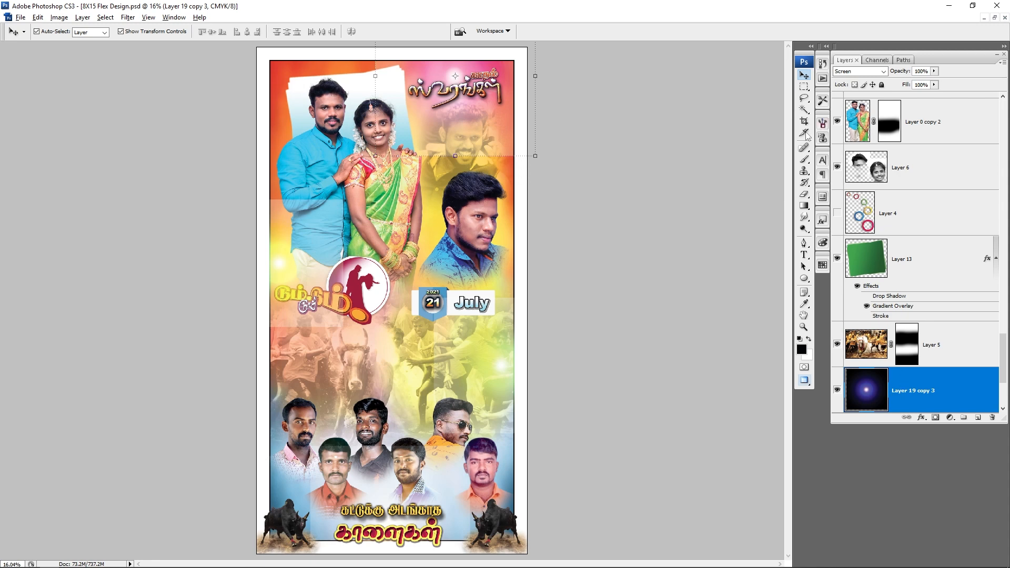
left_click(884, 72)
left_click(849, 164)
left_click(498, 150)
key("Delete")
Step: Delete the remaining glow layers: the green Layer 19 copy and Layer 19, and the orange Layer 19 copy 2
left_click(310, 254)
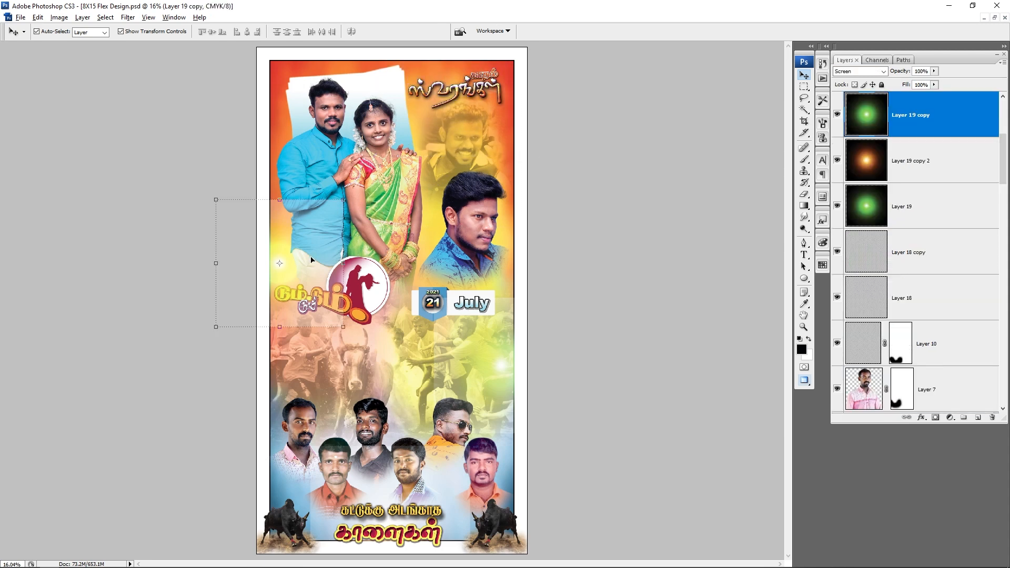
key("Delete")
left_click(509, 364)
key("Delete")
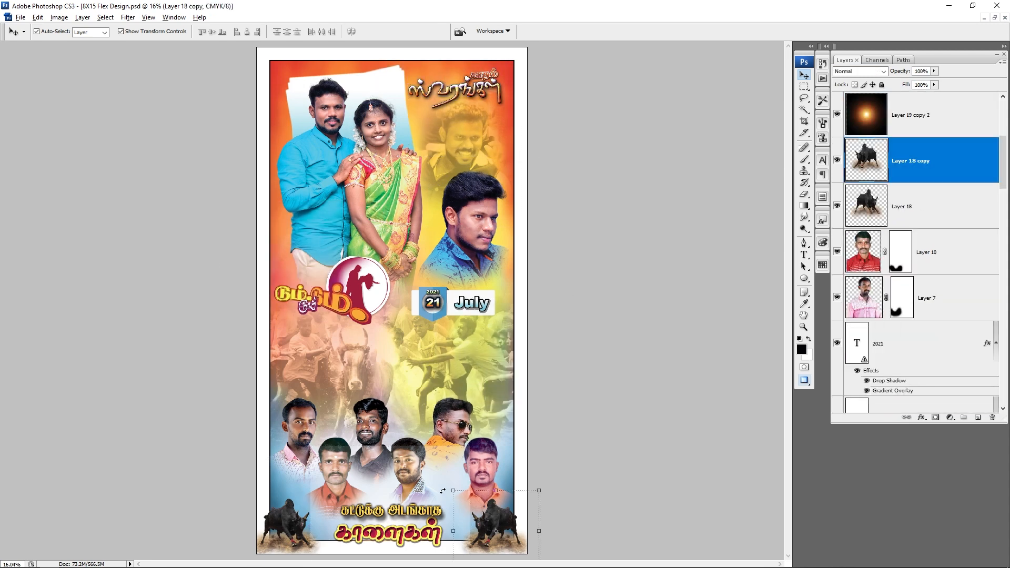
left_click(457, 526)
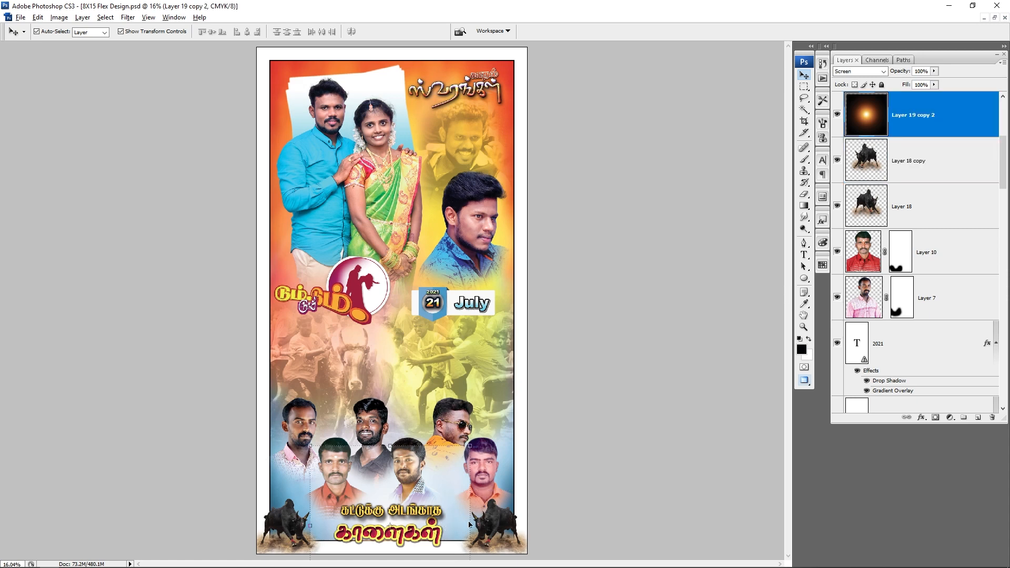
key("Delete")
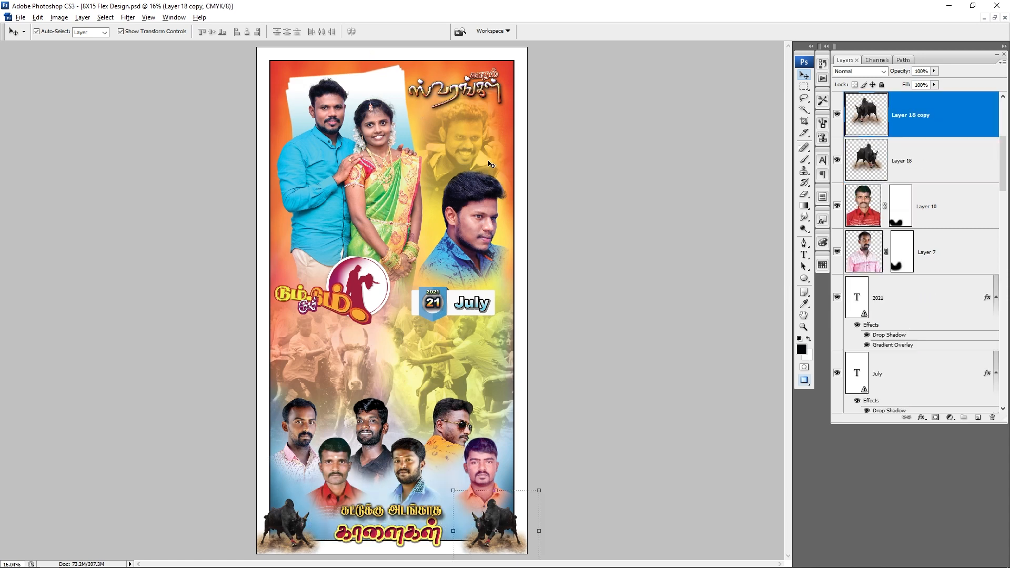
Step: Hide the panels, return the 8X15 Flex Design to a floating window and reposition that window
key("Tab")
key("f")
key("f")
key("f")
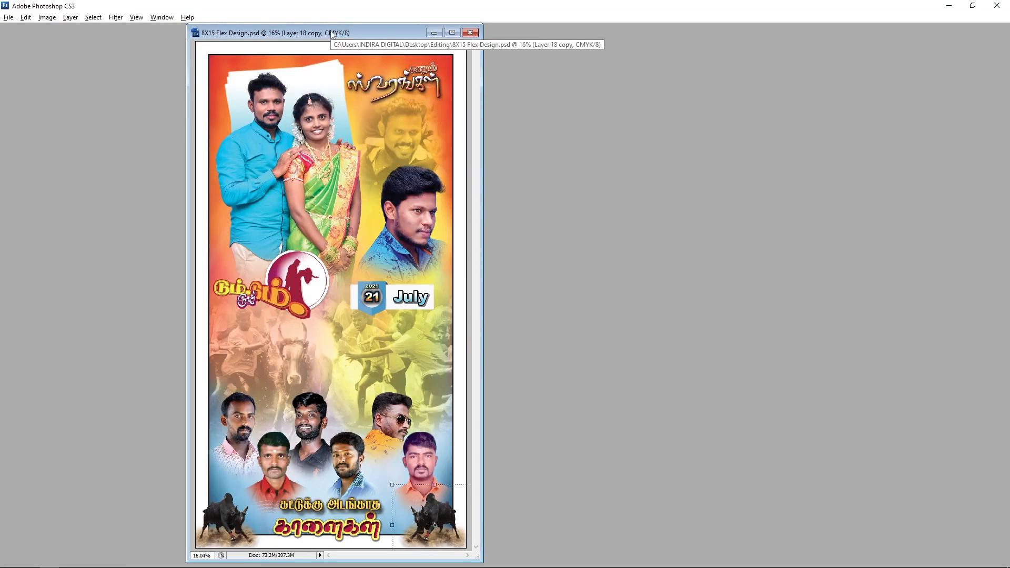
left_click_drag(330, 30, 307, 28)
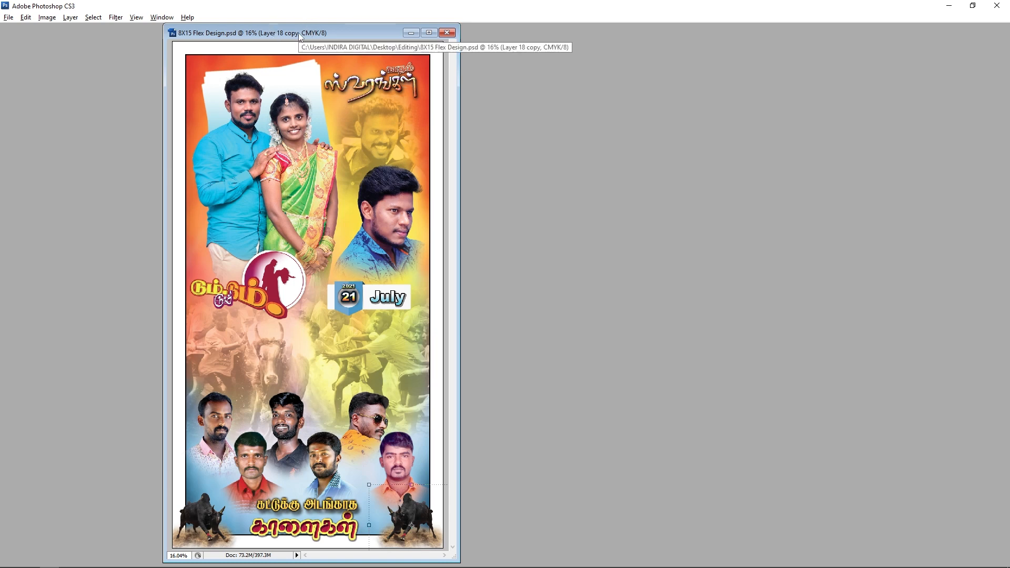
left_click_drag(304, 33, 310, 38)
Step: Duplicate the 8X15 Flex Design under the suggested name, minimize the original and move the copy's window to the middle of the workspace
right_click(309, 38)
left_click(316, 45)
key("Return")
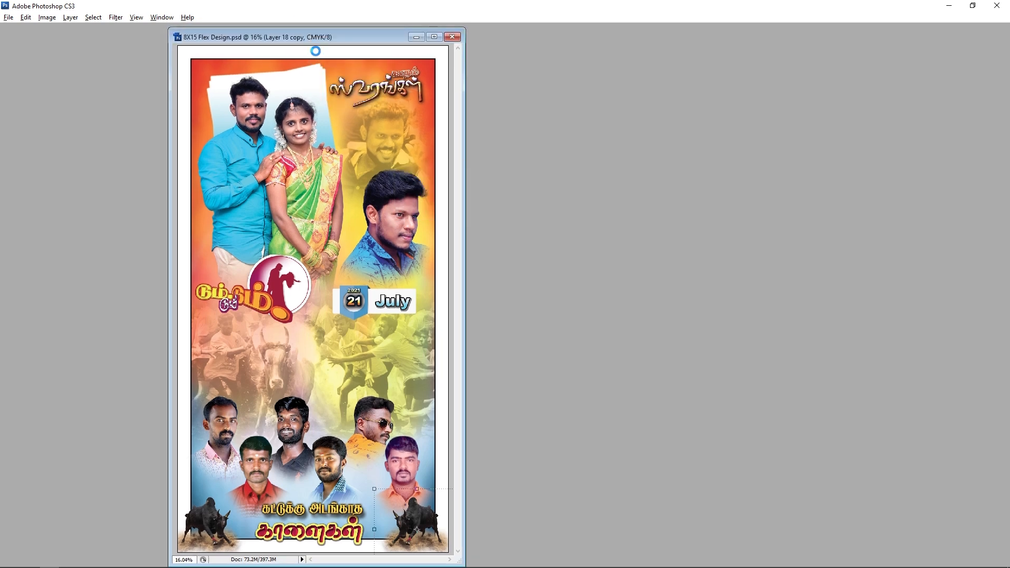
left_click(416, 37)
left_click_drag(129, 43, 493, 72)
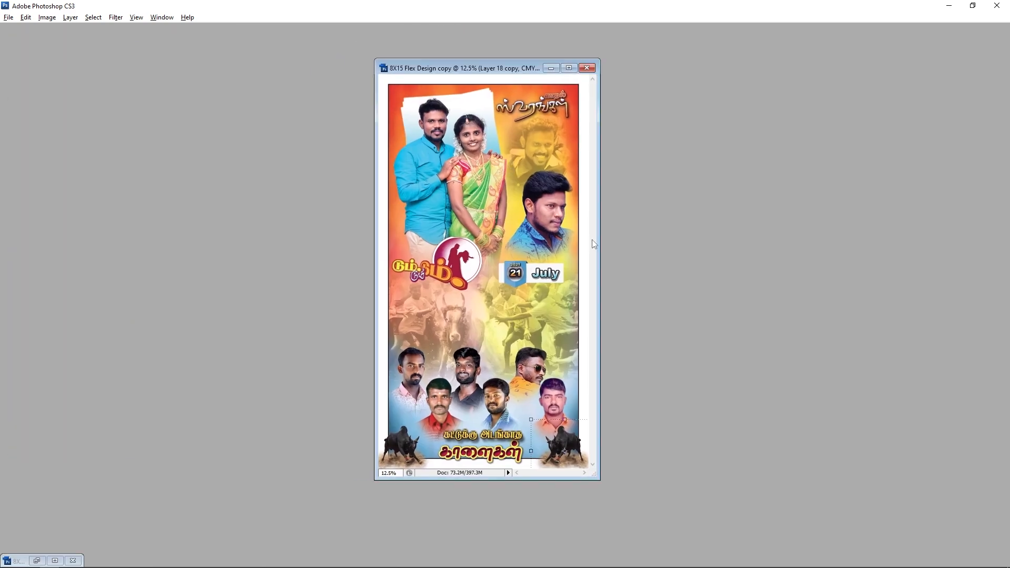
Step: Merge the copy's visible layers into the Background and delete the hidden Layer 4
key("Tab")
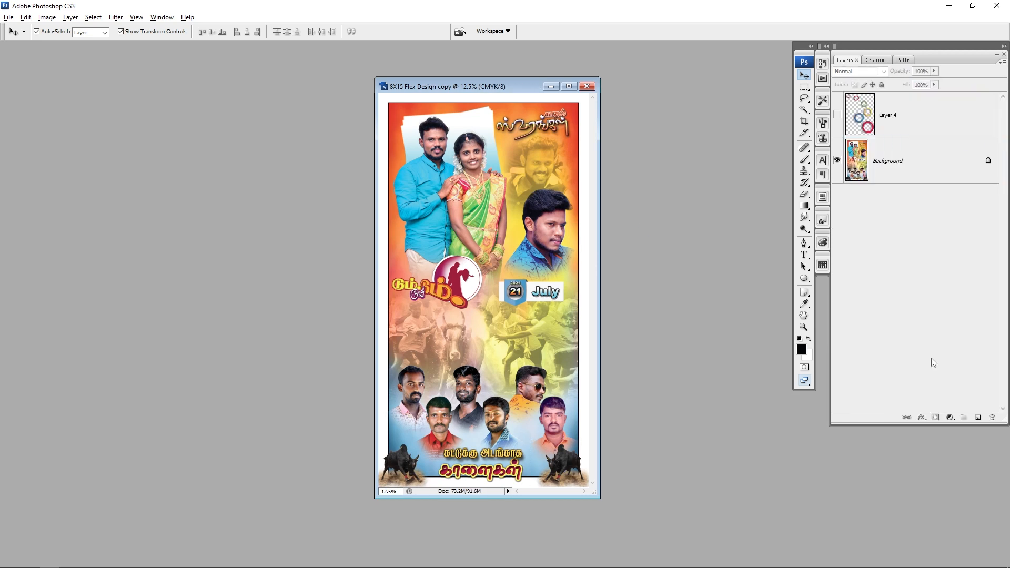
left_click_drag(913, 120, 992, 416)
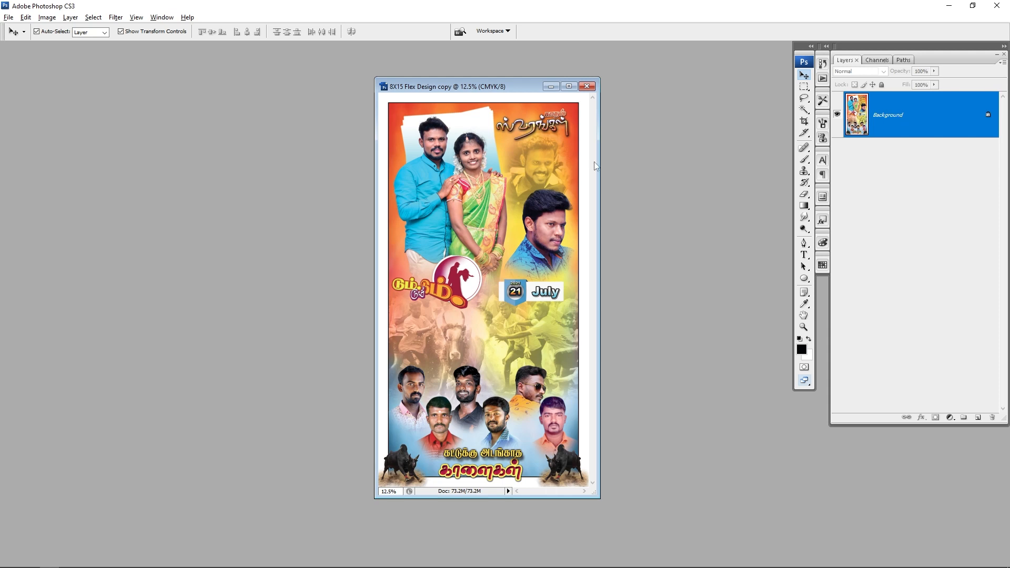
left_click(569, 86)
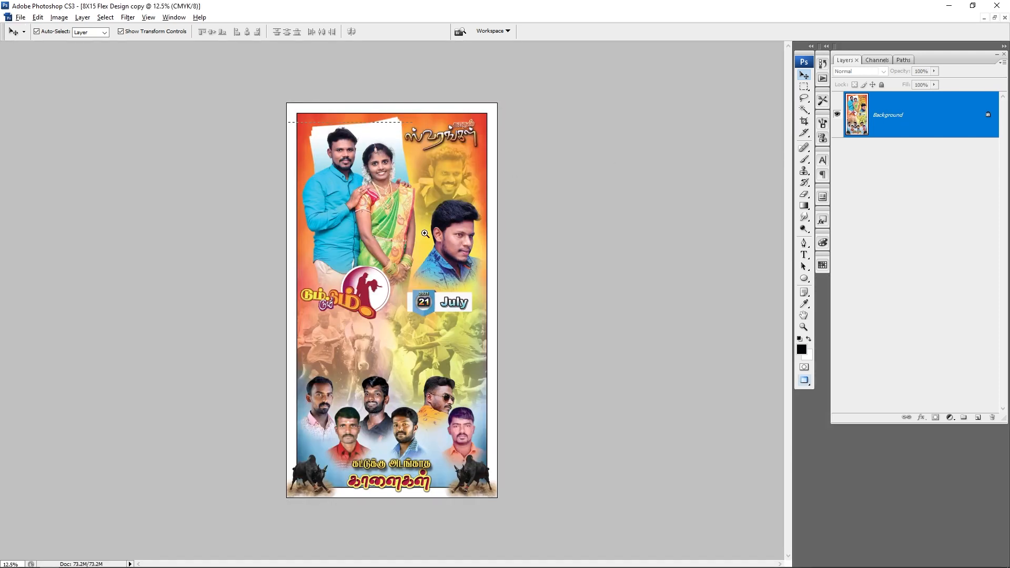
Step: Increase the merged copy's contrast with the Brightness/Contrast adjustment
left_click_drag(515, 277, 515, 278)
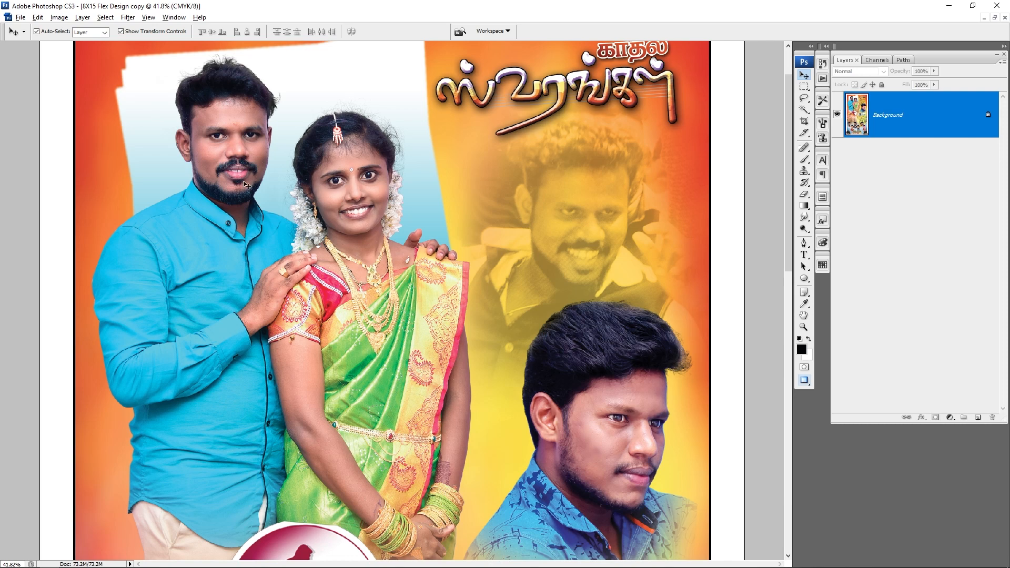
scroll(243, 184, "down", 1)
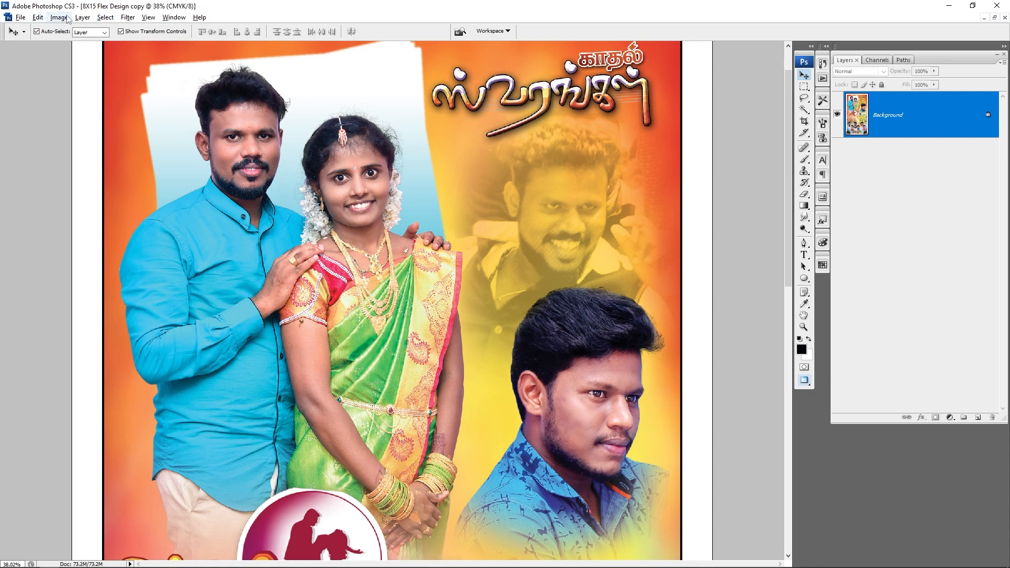
left_click(61, 19)
mouse_move(76, 44)
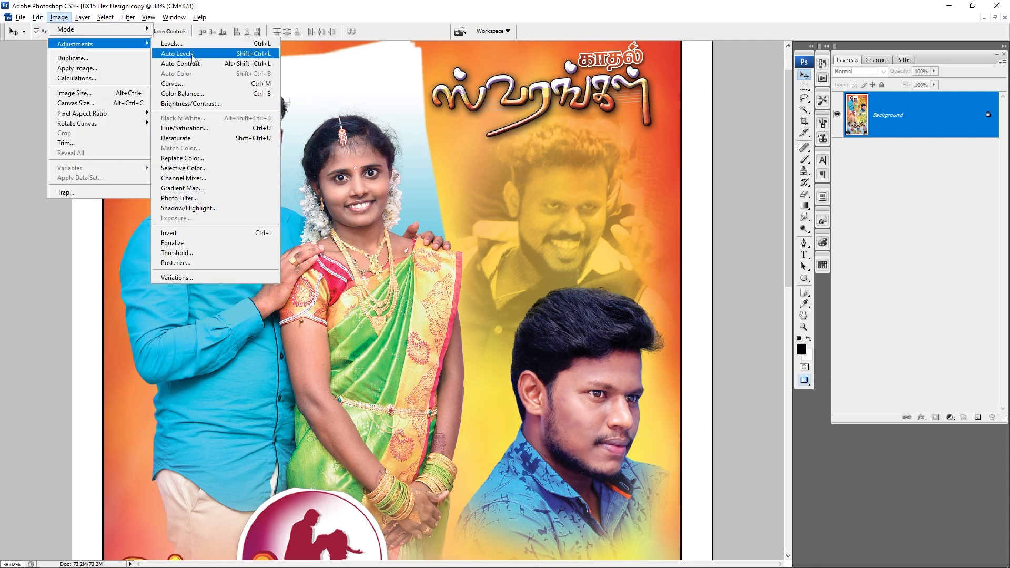
left_click(231, 104)
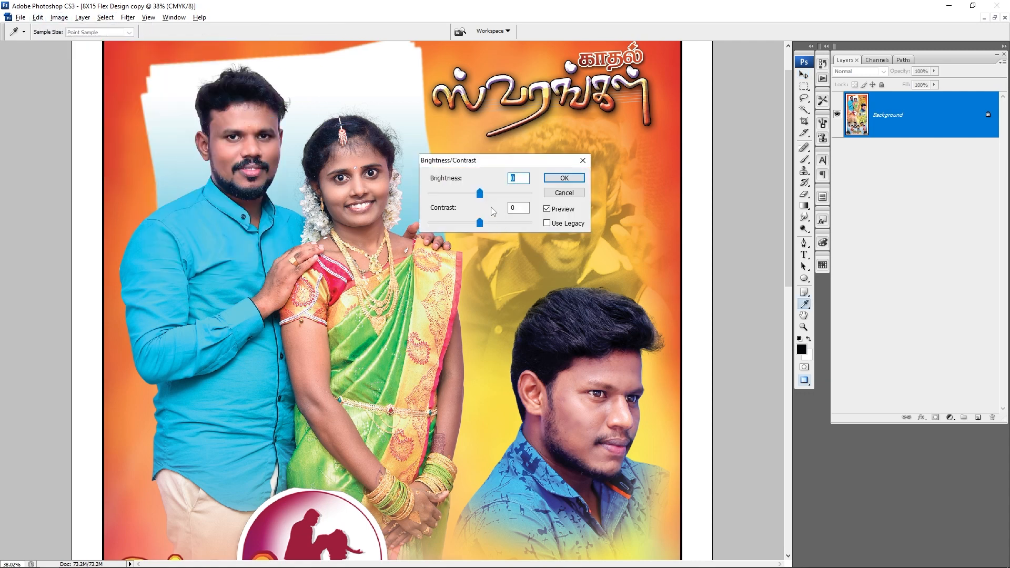
key("Tab")
key("Up")
key("Return")
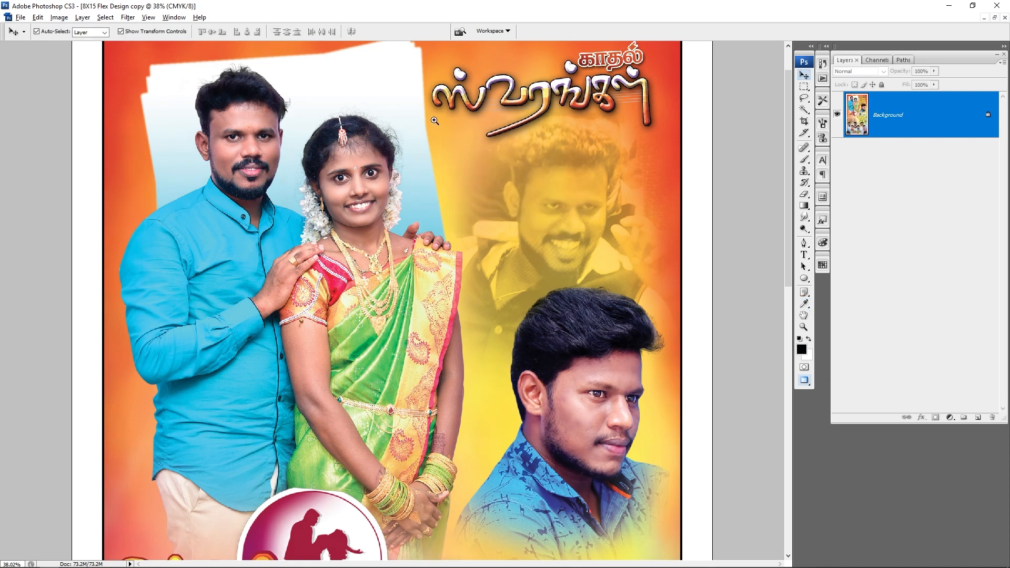
Step: Raise the merged copy's Master saturation to +19 with Hue/Saturation, ease it back by several points and apply the adjustment
left_click_drag(435, 122, 275, 253)
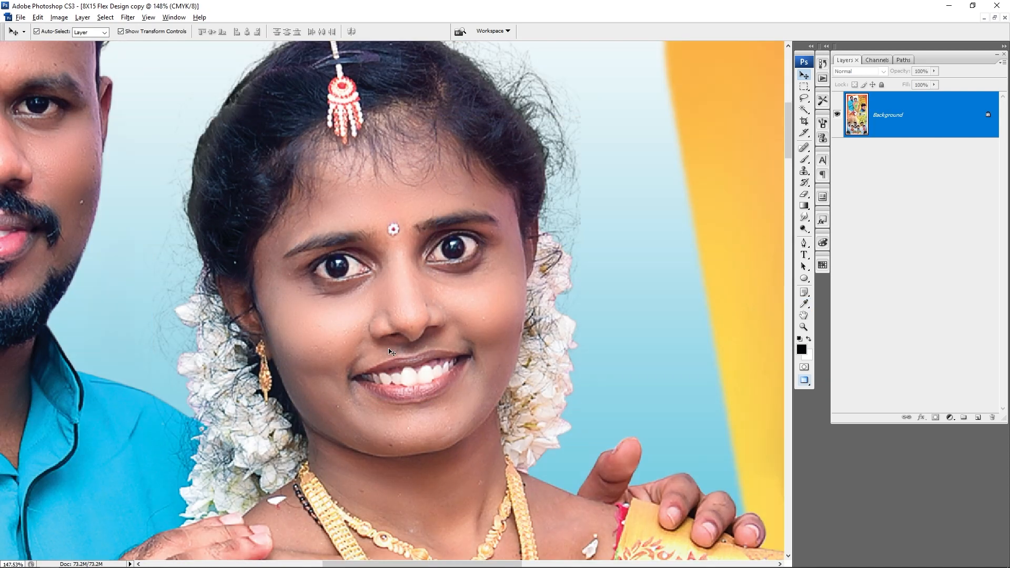
key("ctrl+0")
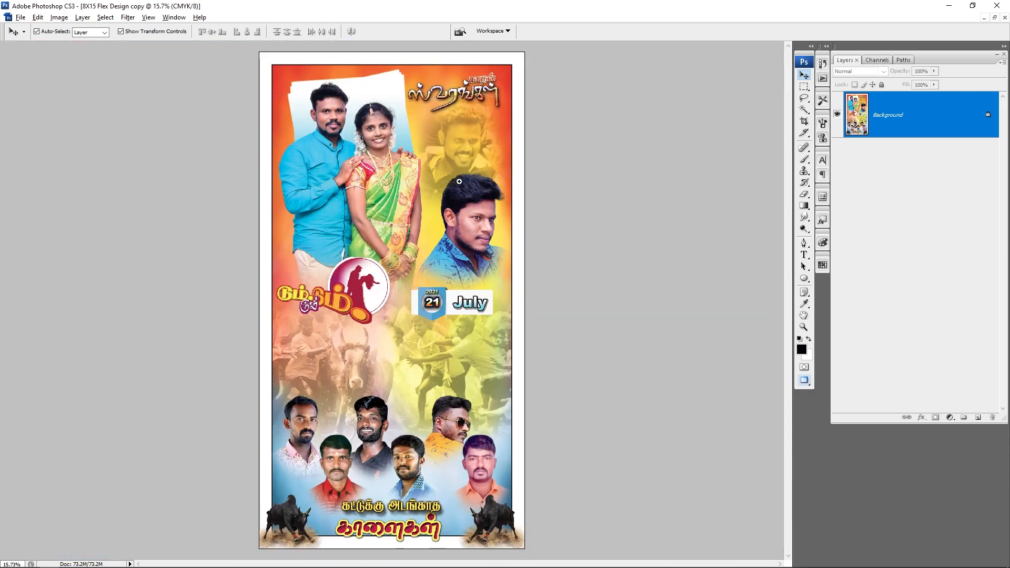
left_click_drag(235, 73, 491, 246)
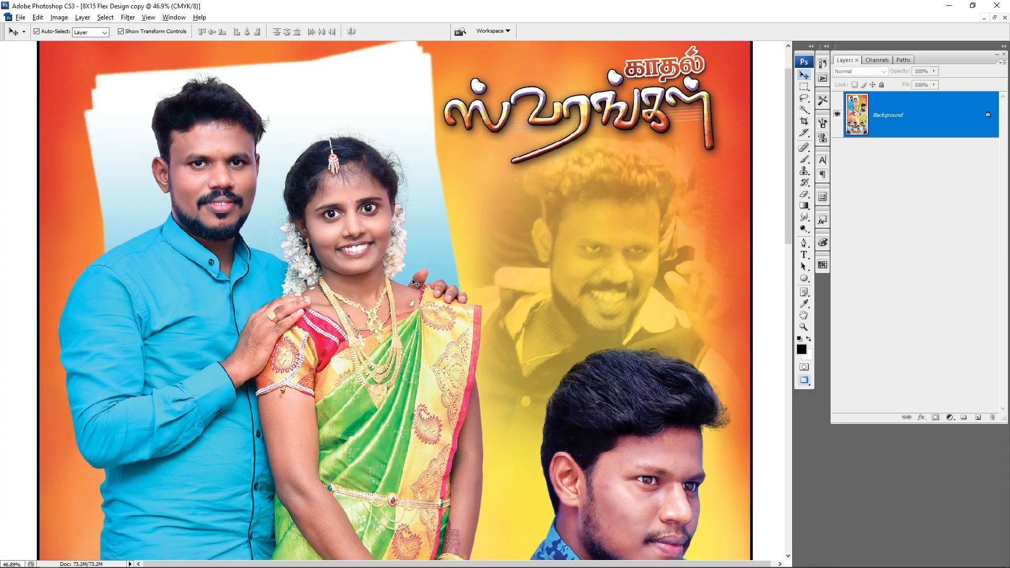
scroll(388, 302, "up", 2)
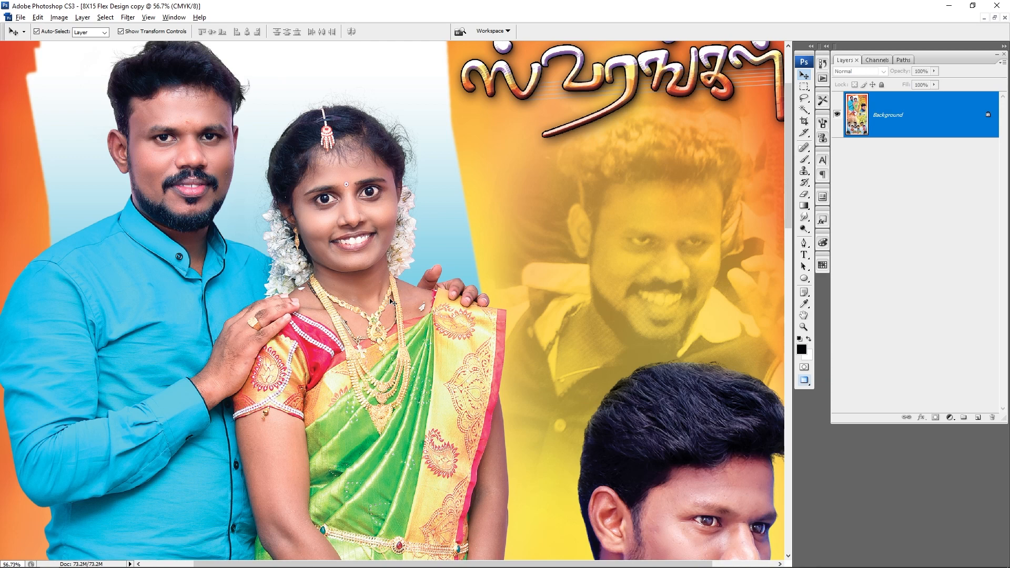
key("ctrl+u")
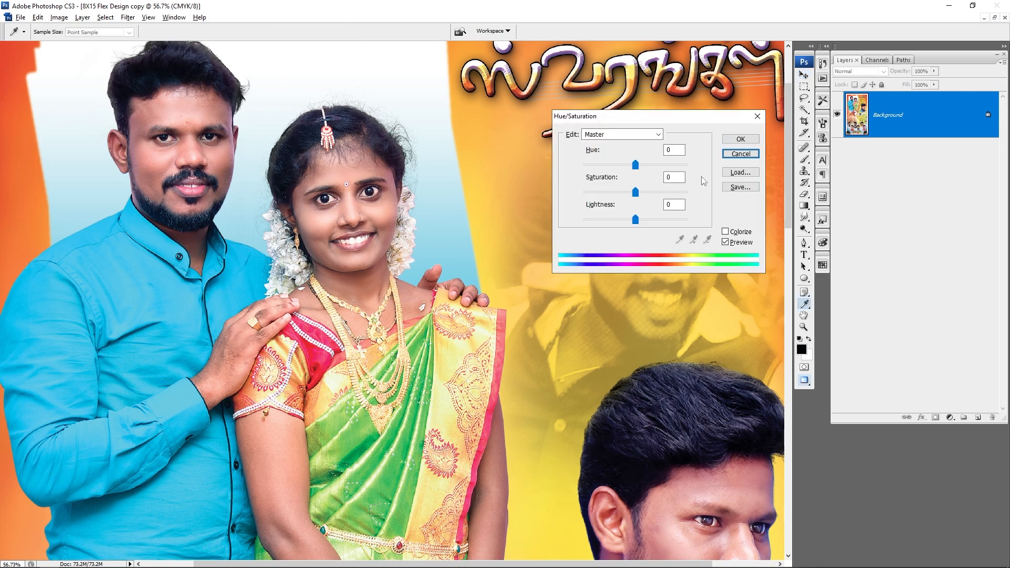
key("Tab")
mouse_move(637, 194)
left_mouse_down()
mouse_move(682, 193)
mouse_move(638, 193)
left_mouse_up()
key("Up")
key("Up")
key("Up")
key("Up")
key("Up")
key("Up")
key("Up")
key("Up")
key("Up")
key("Up")
key("Up")
key("Up")
key("Up")
key("Up")
key("Up")
key("Up")
key("Up")
key("Up")
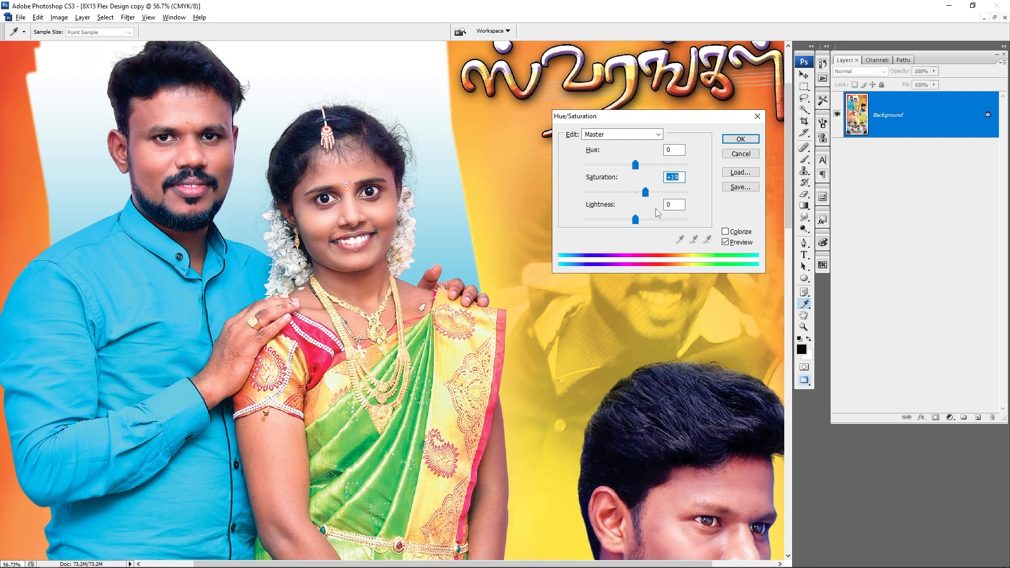
key("Down")
key("Down")
key("Down")
key("Down")
key("Down")
key("Down")
key("Down")
key("Down")
key("Return")
Step: Compare the design with and without the saturation change by undoing and redoing it
key("v")
scroll(355, 179, "down", 1)
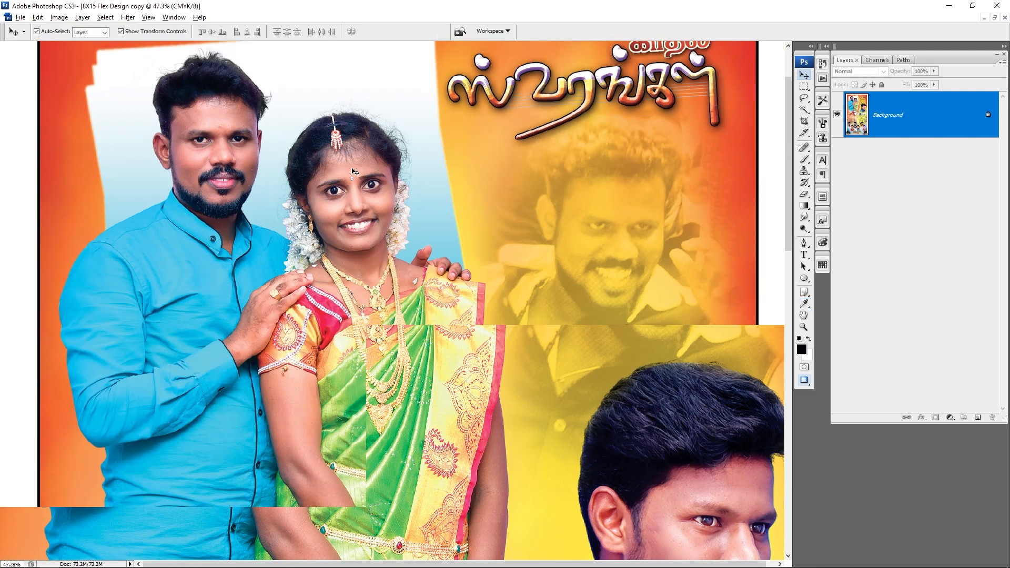
key("ctrl+z")
key("ctrl+z")
key("ctrl+z")
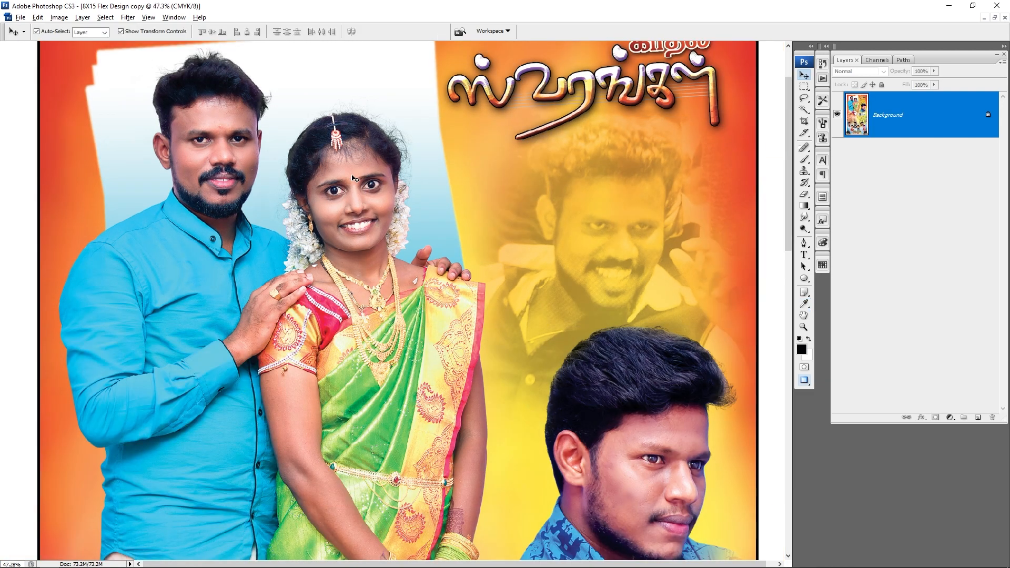
key("ctrl+0")
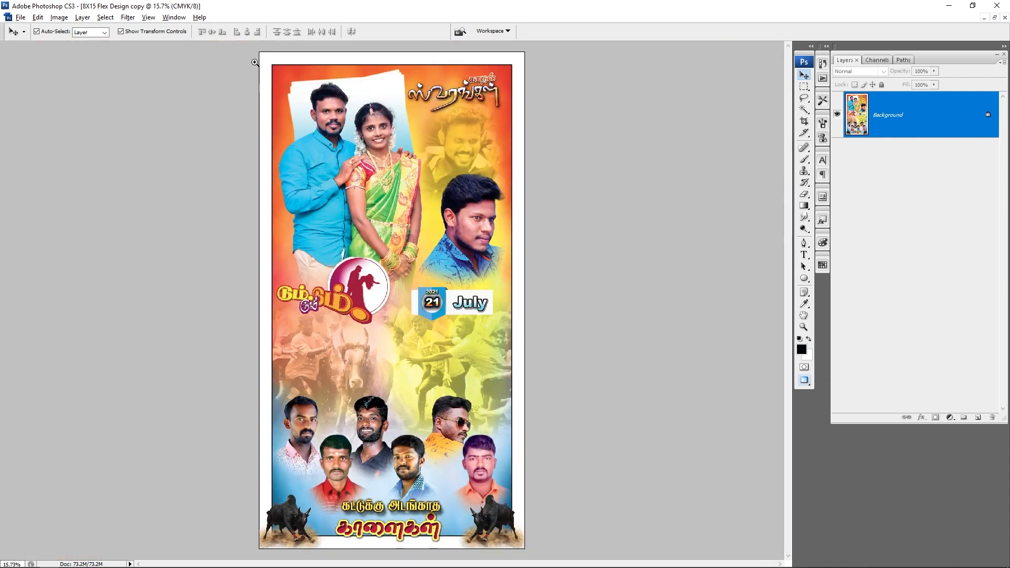
Step: Start a Selective Color adjustment on the copy and push the cyan of the Reds to +100%, checking the couple's faces
left_click_drag(483, 301, 489, 334)
scroll(397, 240, "up", 2)
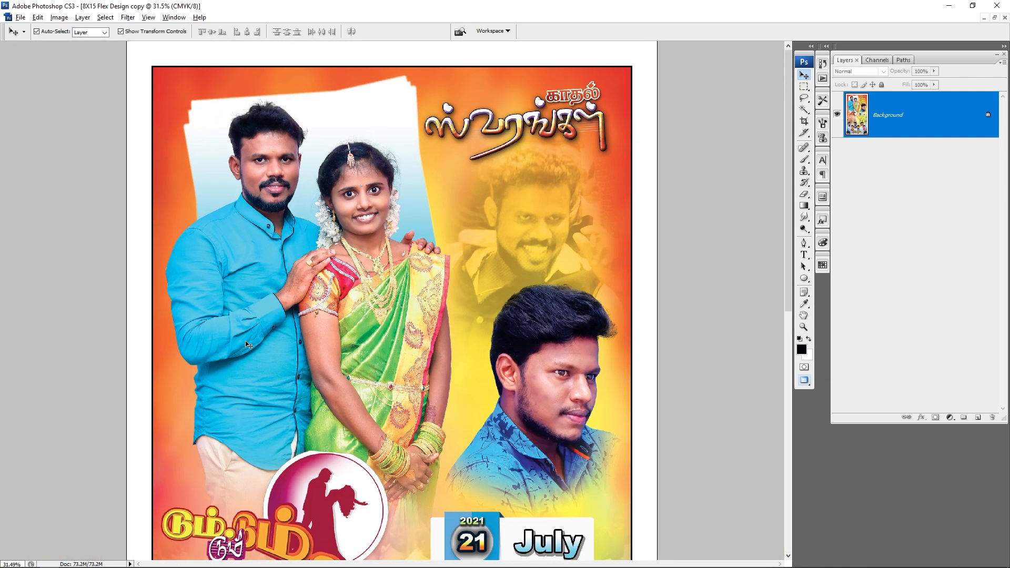
left_click(58, 18)
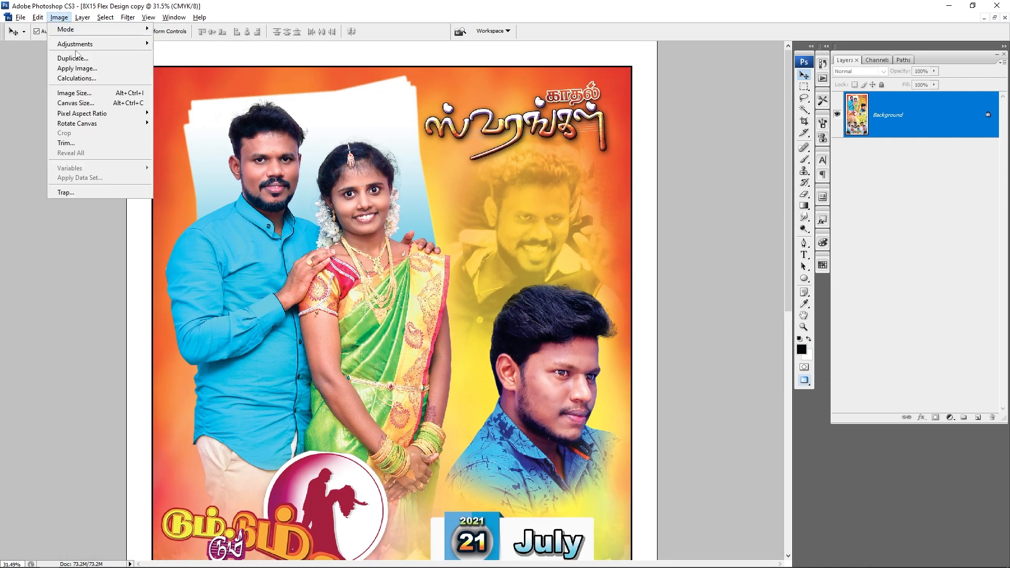
mouse_move(100, 46)
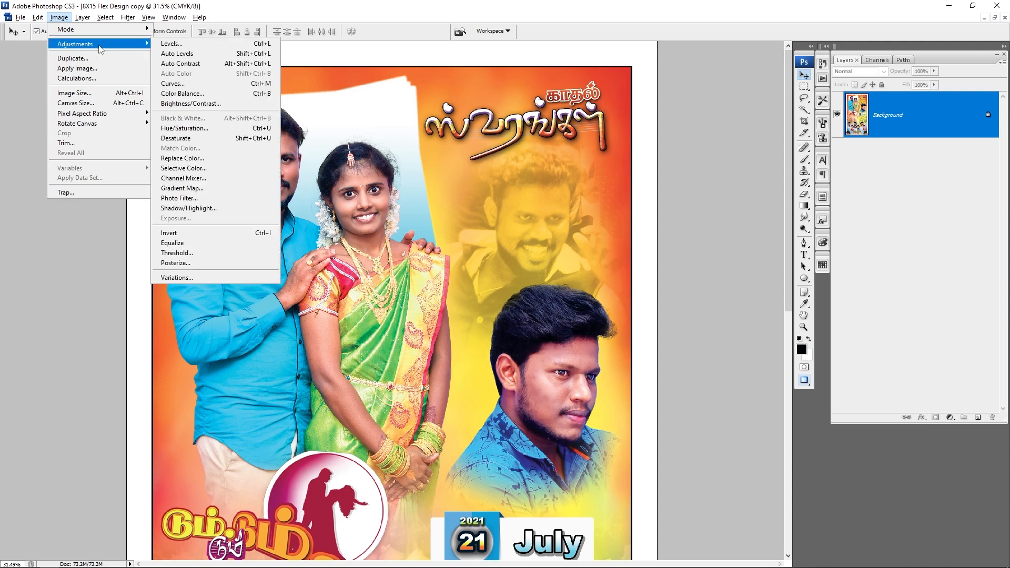
left_click(221, 170)
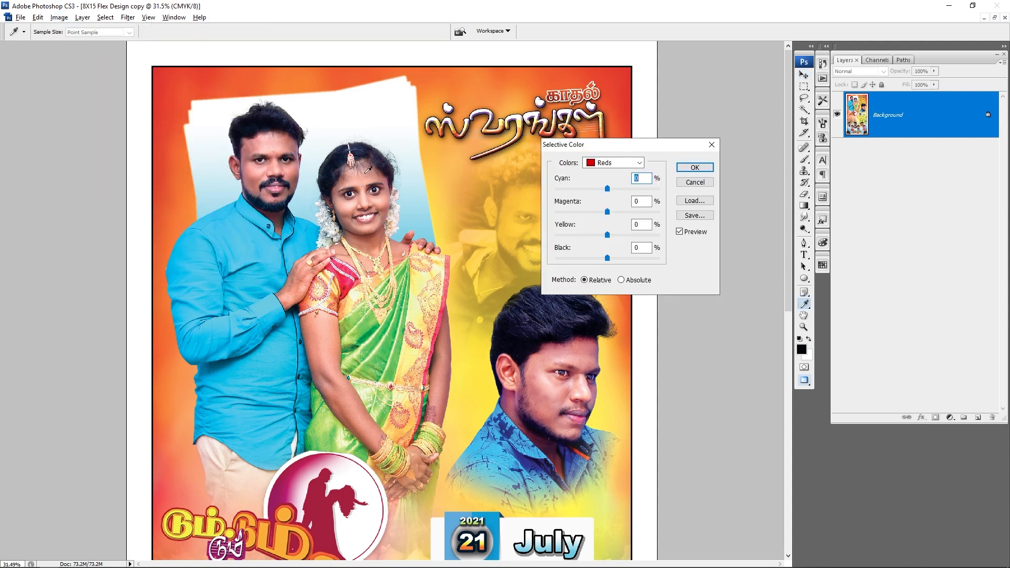
left_click(339, 210, "ctrl")
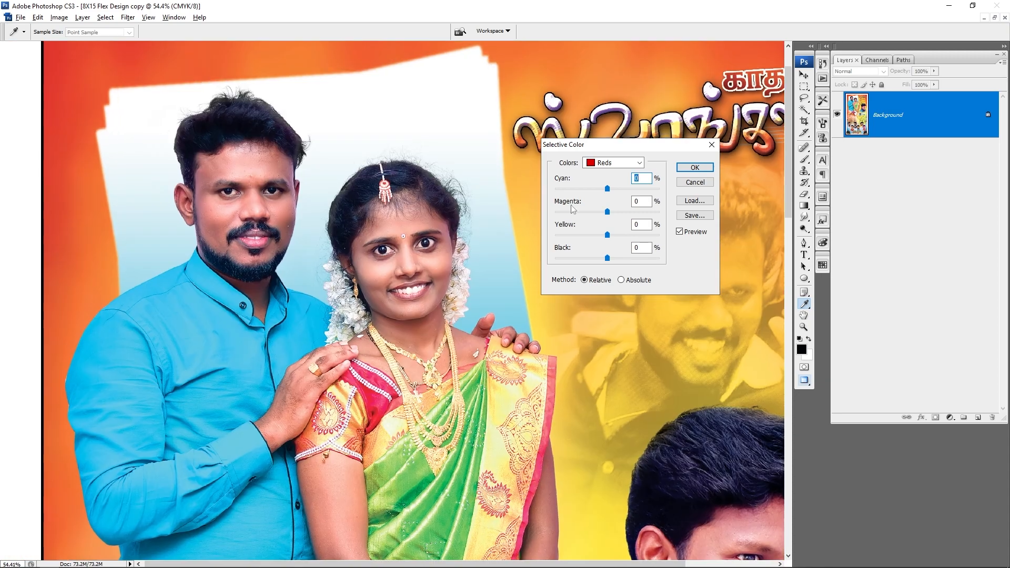
left_click(584, 189)
left_click_drag(583, 190, 707, 209)
left_click_drag(153, 114, 614, 387)
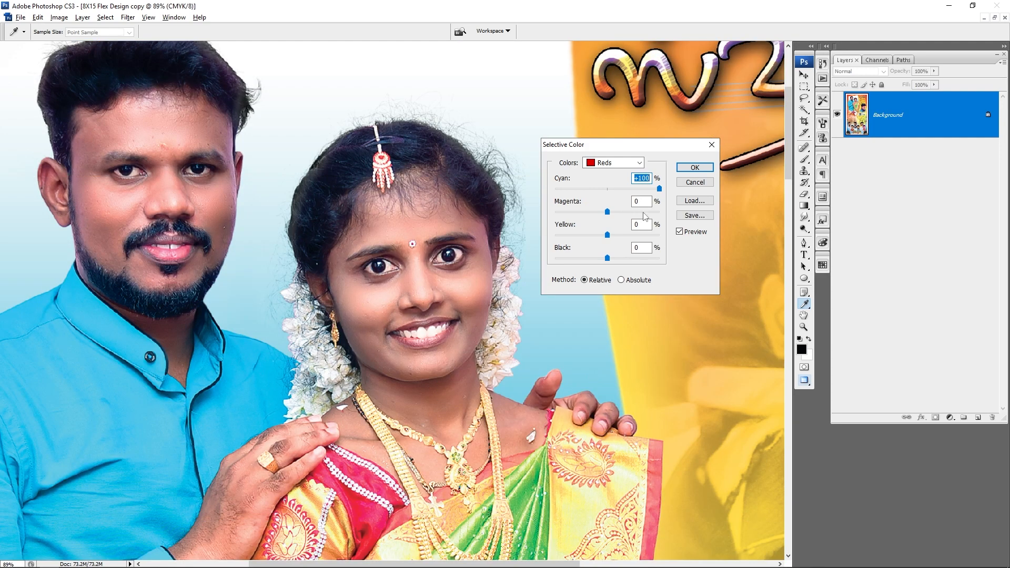
Step: Set the cyan of the Reds to -51% in Selective Color and open the list of colour ranges
left_click(567, 189)
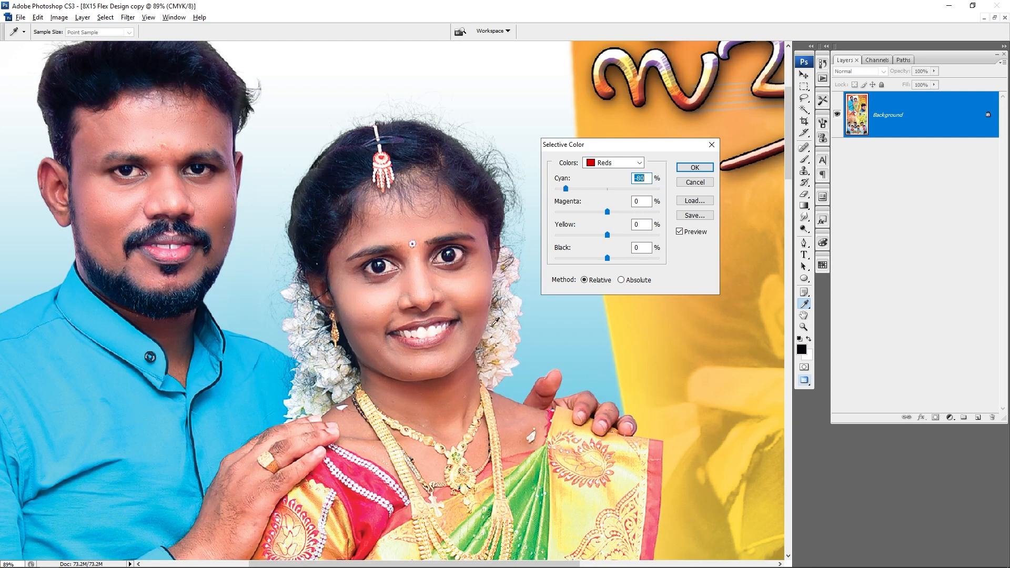
mouse_move(578, 189)
left_mouse_down()
mouse_move(607, 195)
mouse_move(581, 193)
left_mouse_up()
key("ctrl+minus")
key("ctrl+minus")
key("ctrl+minus")
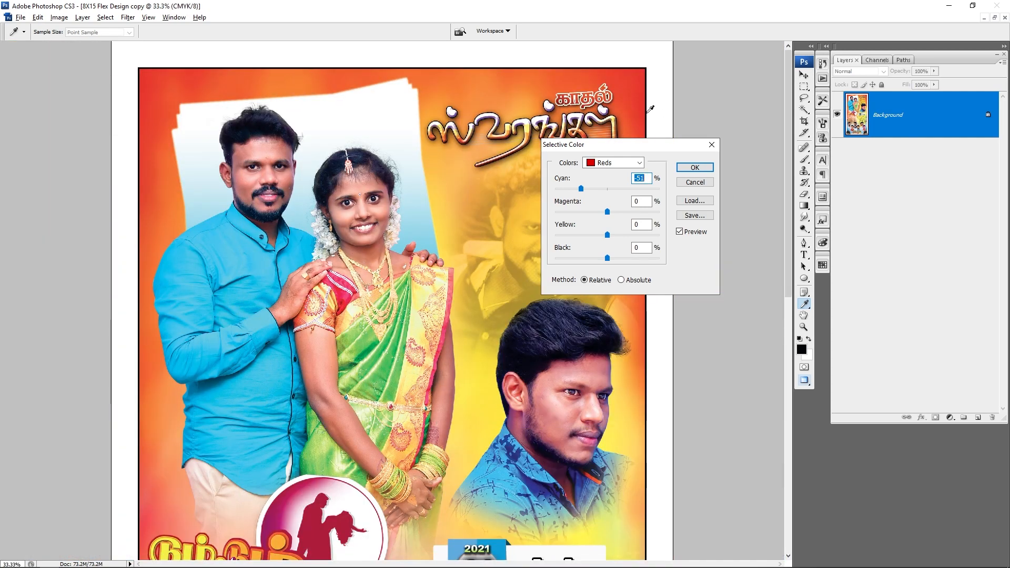
left_click(604, 163)
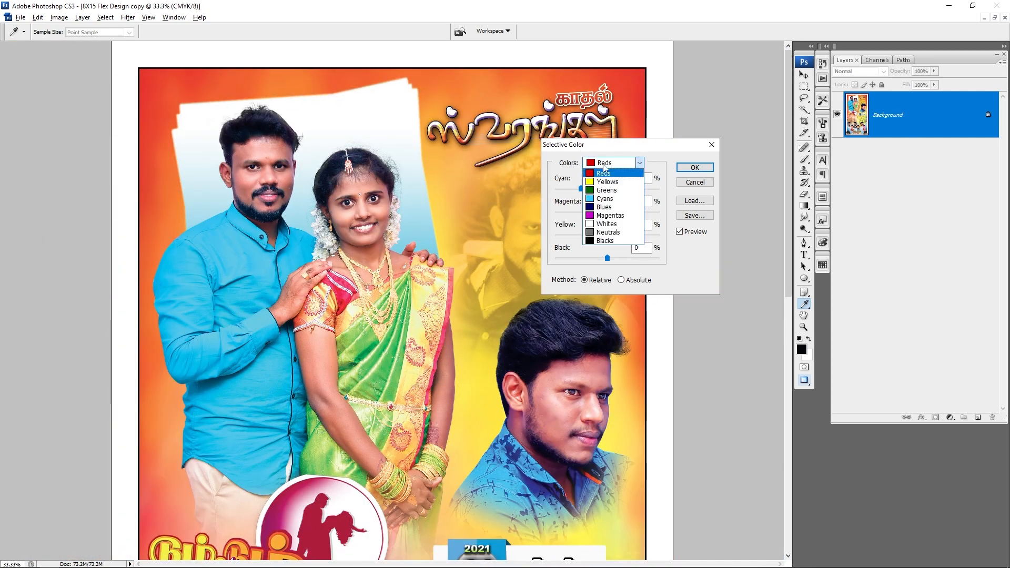
Step: Set the yellow of the Yellows to +40% and the cyan of the Cyans to +23%, and apply the Selective Color adjustment
left_click(615, 183)
left_click_drag(607, 234, 628, 236)
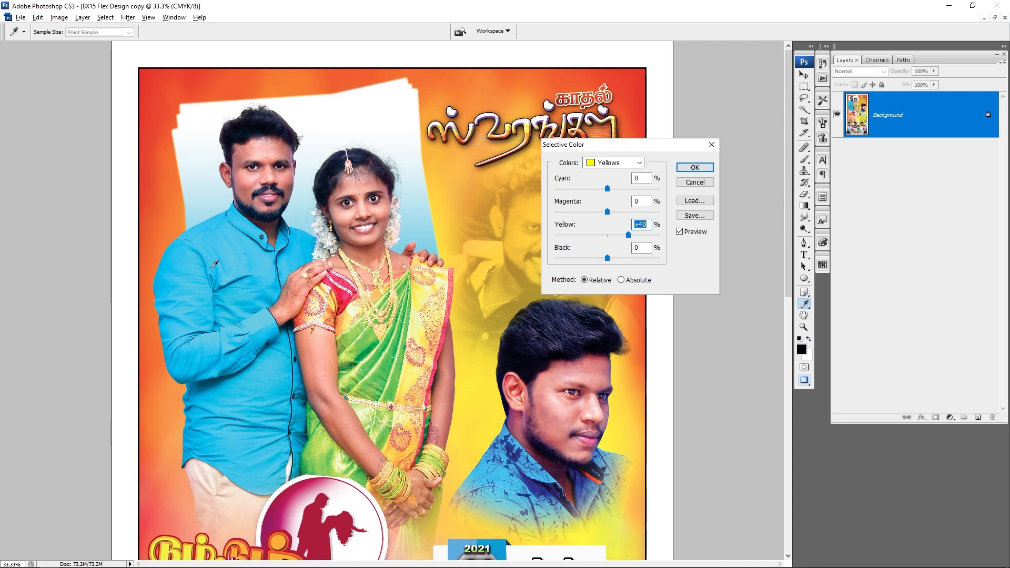
left_click(602, 163)
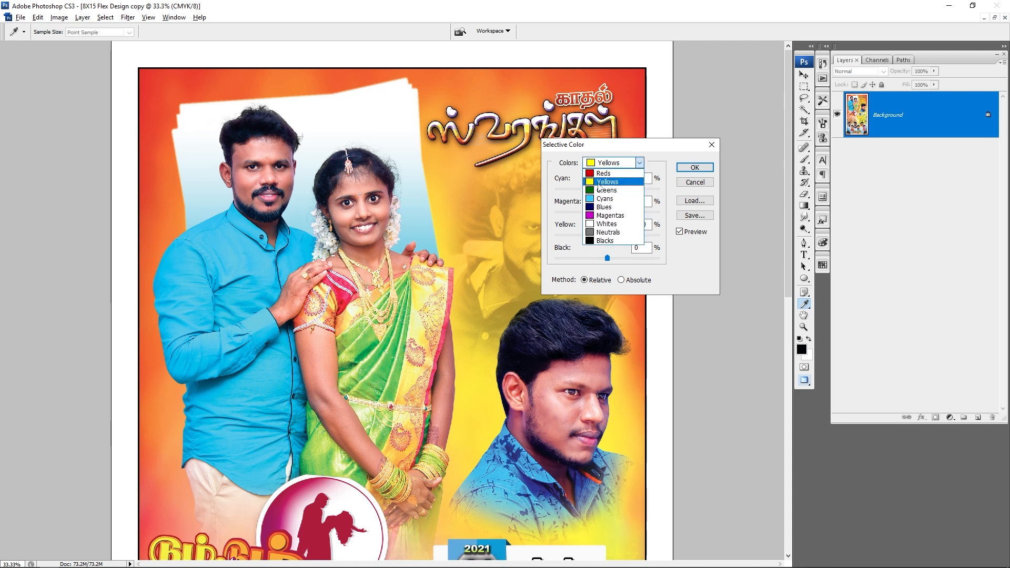
left_click(600, 198)
left_click_drag(607, 188, 620, 191)
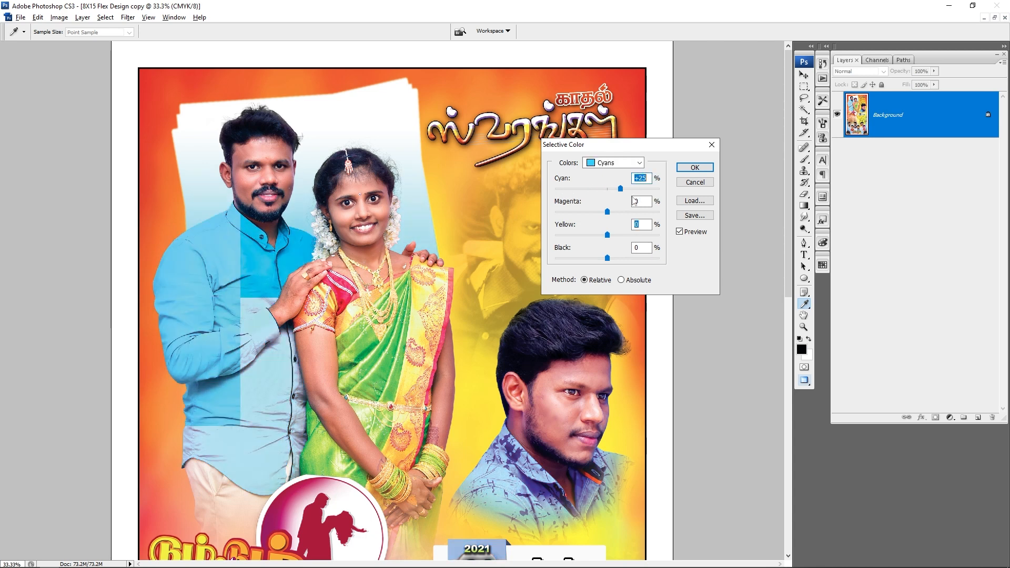
key("ctrl+z")
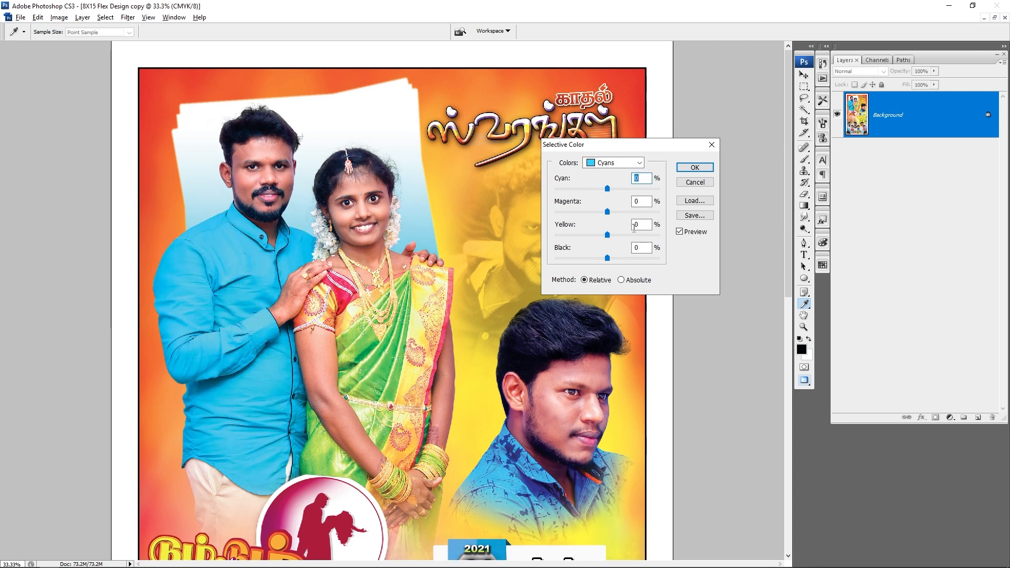
left_click_drag(607, 189, 621, 192)
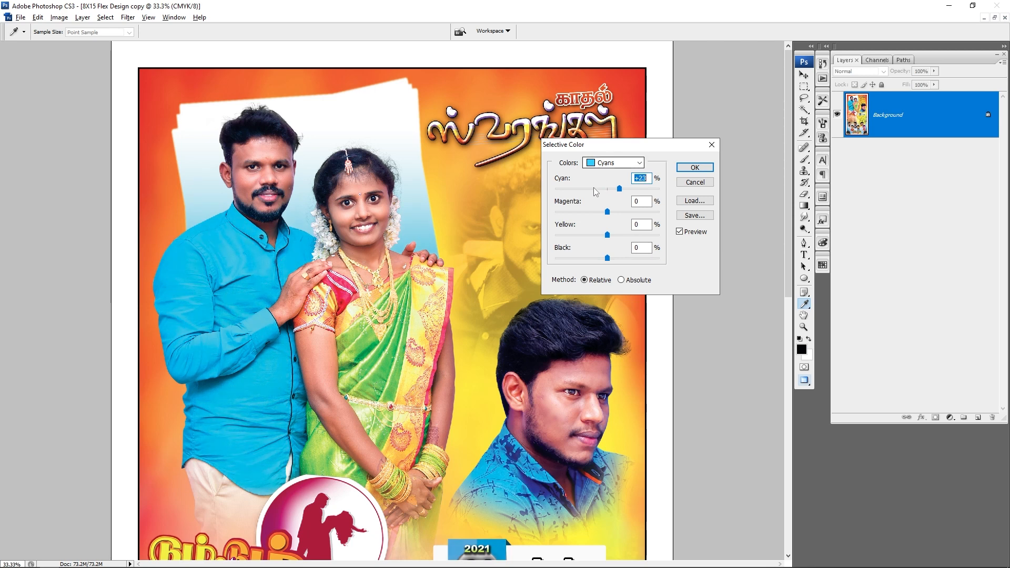
left_click(694, 165)
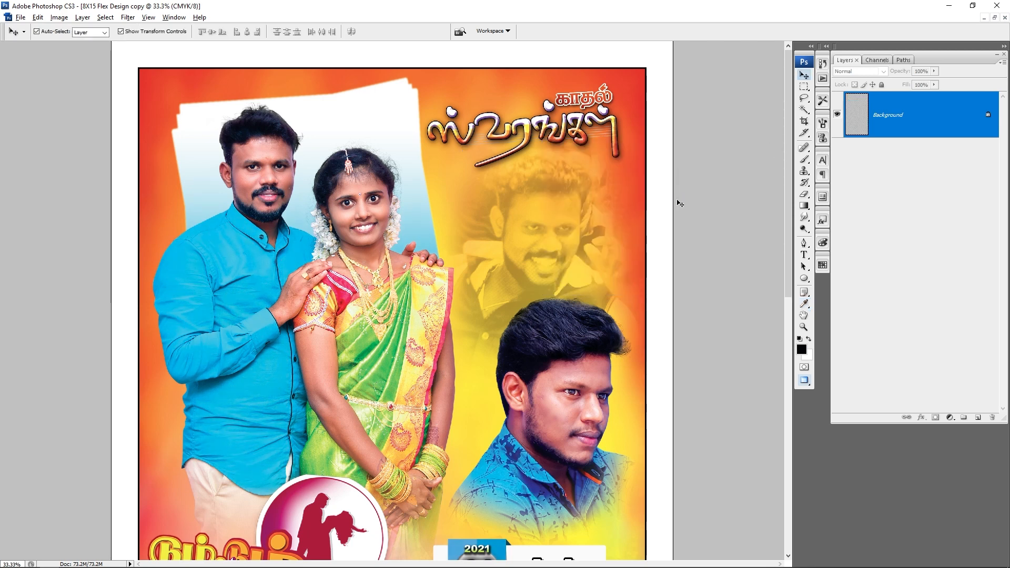
Step: Show the corrected copy whole in a floating window, restore the original design's window and place the two side by side
key("ctrl+0")
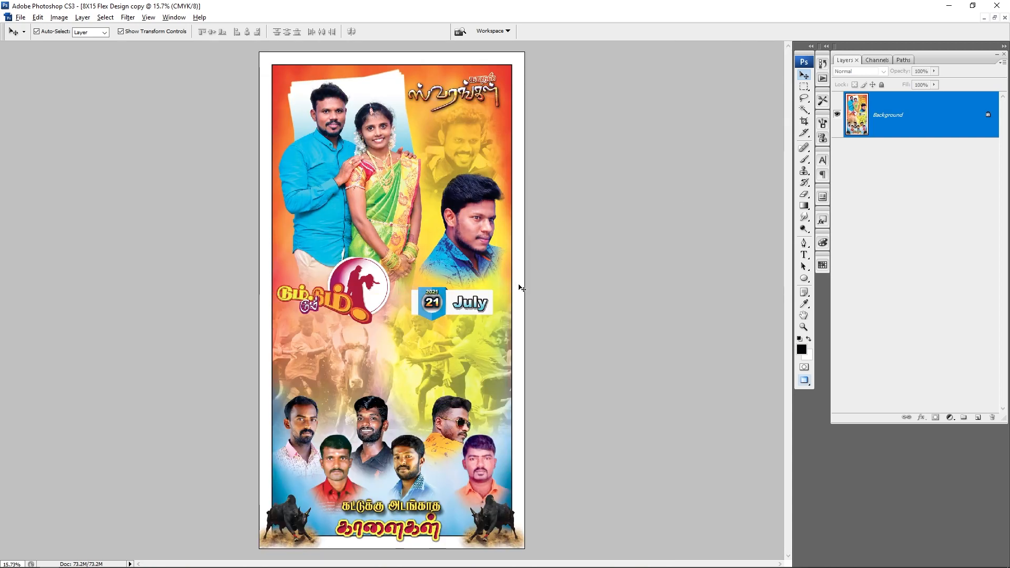
key("f")
key("f")
key("f")
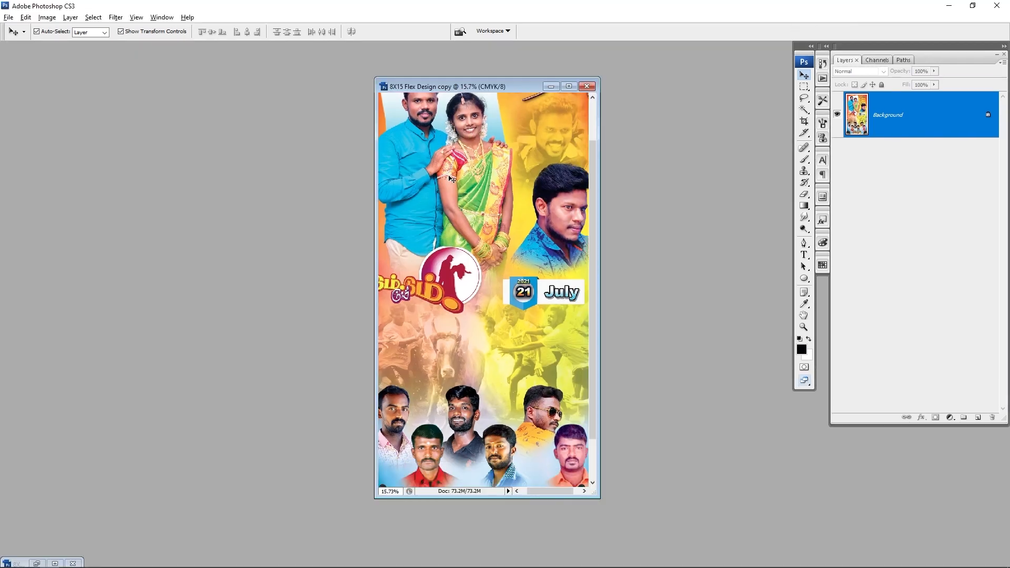
key("ctrl+0")
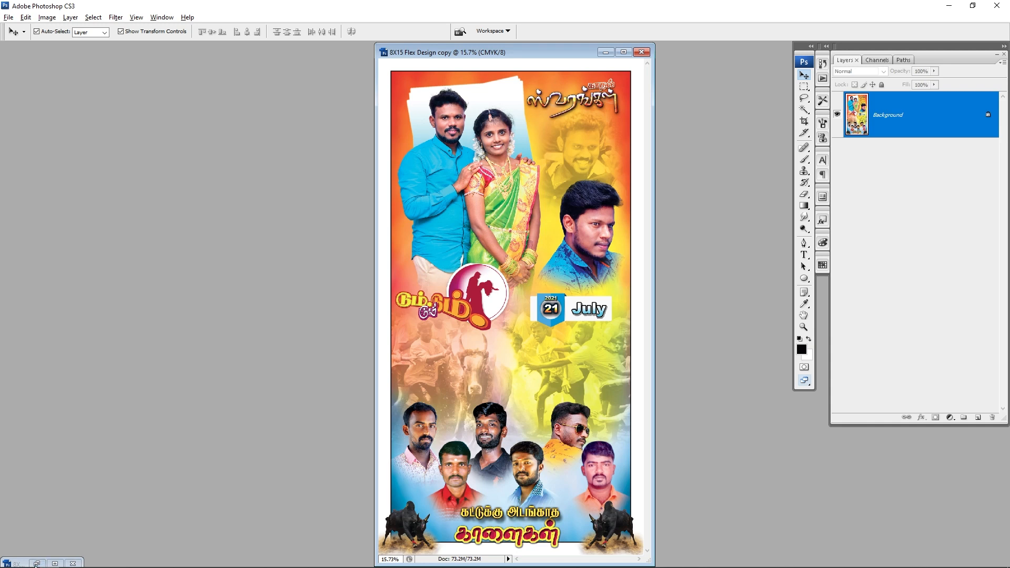
left_click(36, 563)
left_click_drag(387, 52, 293, 55)
left_click(460, 99)
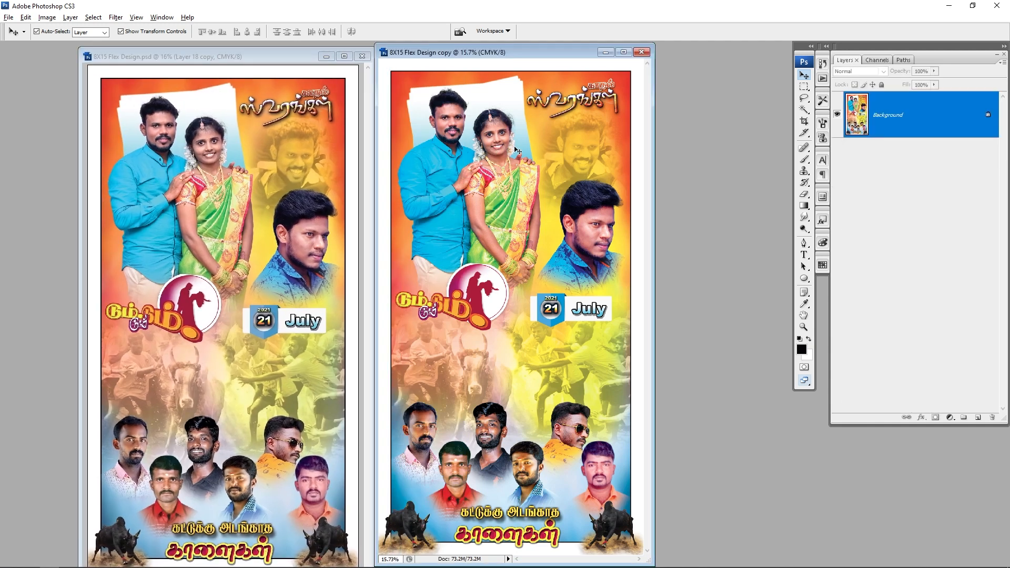
Step: Compare the couple's skin tones and clothing in the corrected copy and the original design at close range
left_click_drag(413, 92, 526, 199)
left_click_drag(541, 367, 530, 347)
left_click_drag(391, 113, 614, 311)
left_click_drag(572, 359, 573, 352)
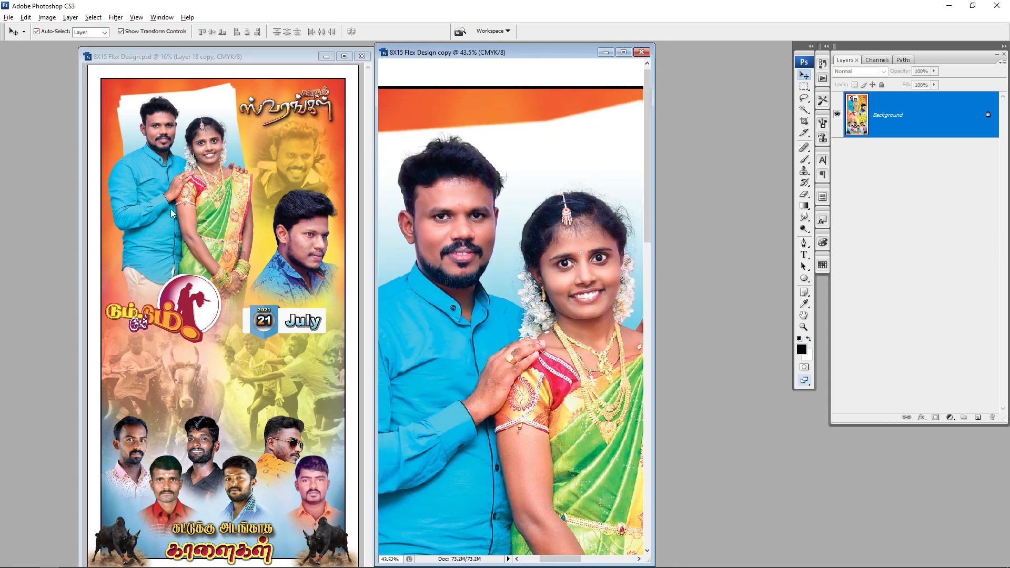
left_click(188, 219)
left_click_drag(136, 107, 219, 184)
left_click_drag(311, 330, 288, 278)
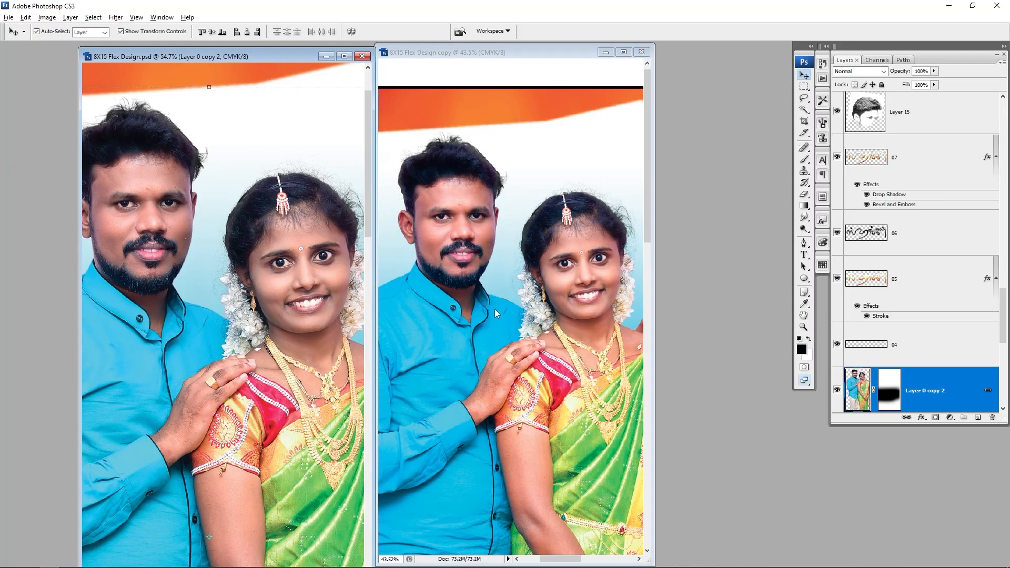
Step: Fit both designs whole in their windows and move the copy's window slightly further from the original to compare them overall
left_click(494, 308)
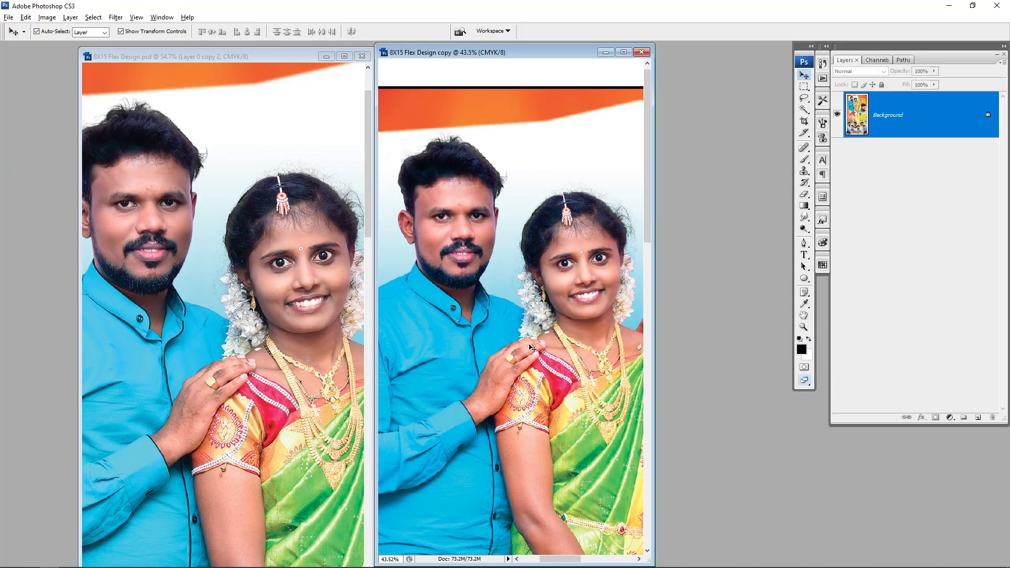
key("ctrl+0")
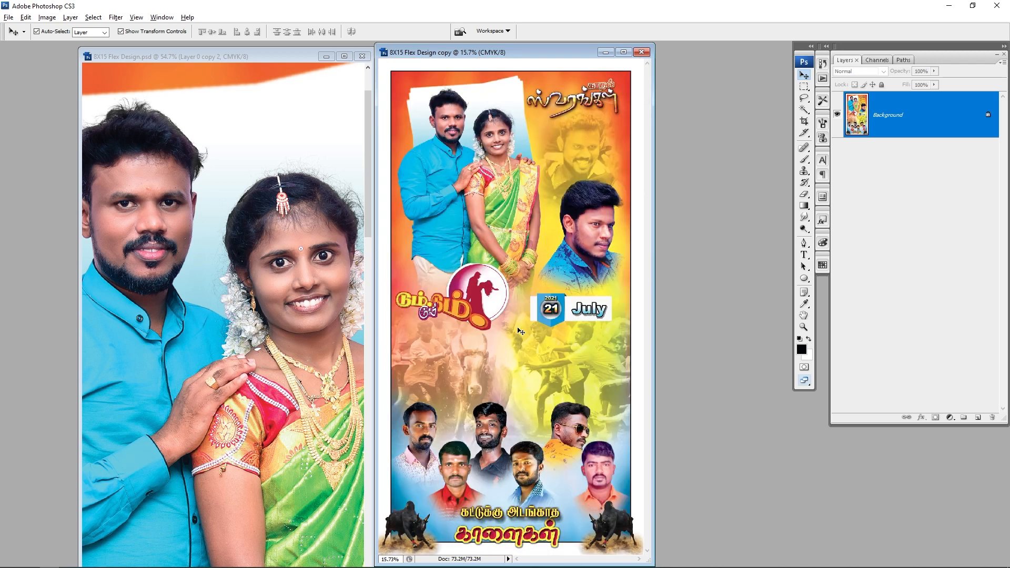
left_click_drag(541, 53, 575, 50)
left_click(219, 423)
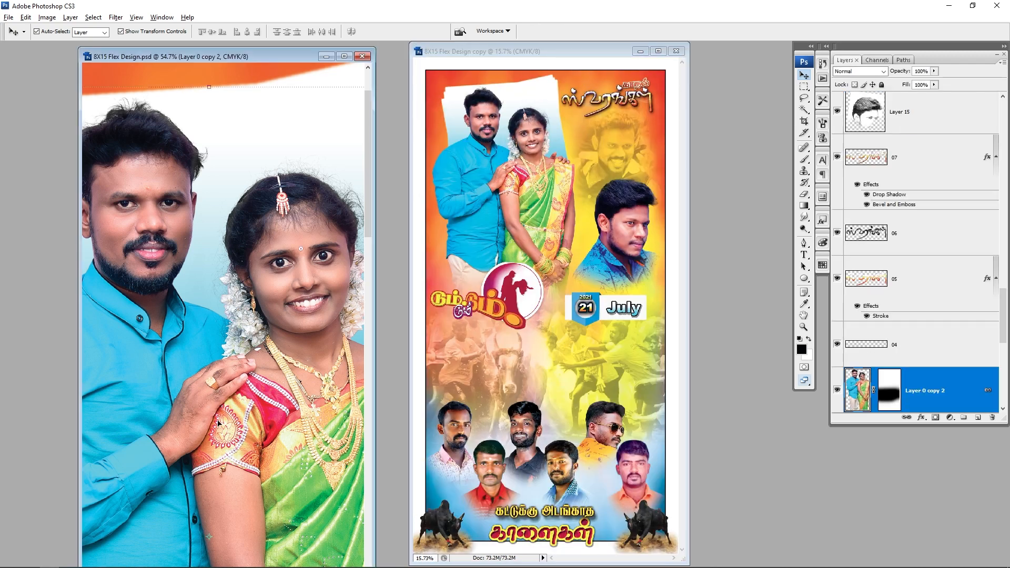
key("ctrl+0")
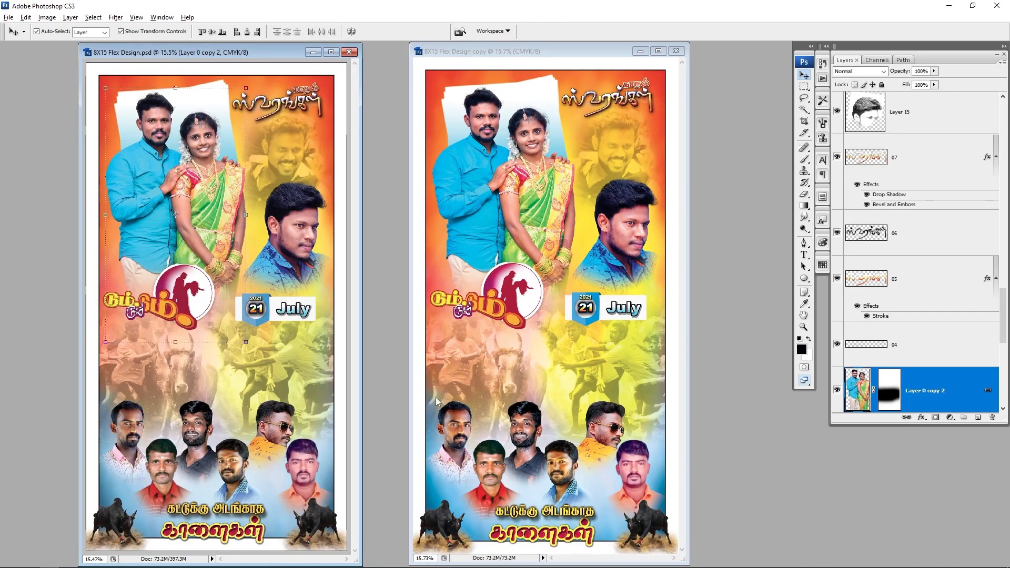
Step: Compare the men's portraits and the lettering in the lower part of the copy and the original, and return the copy to full view
left_click(438, 392)
left_click_drag(475, 112, 557, 527)
left_click_drag(653, 500, 655, 478)
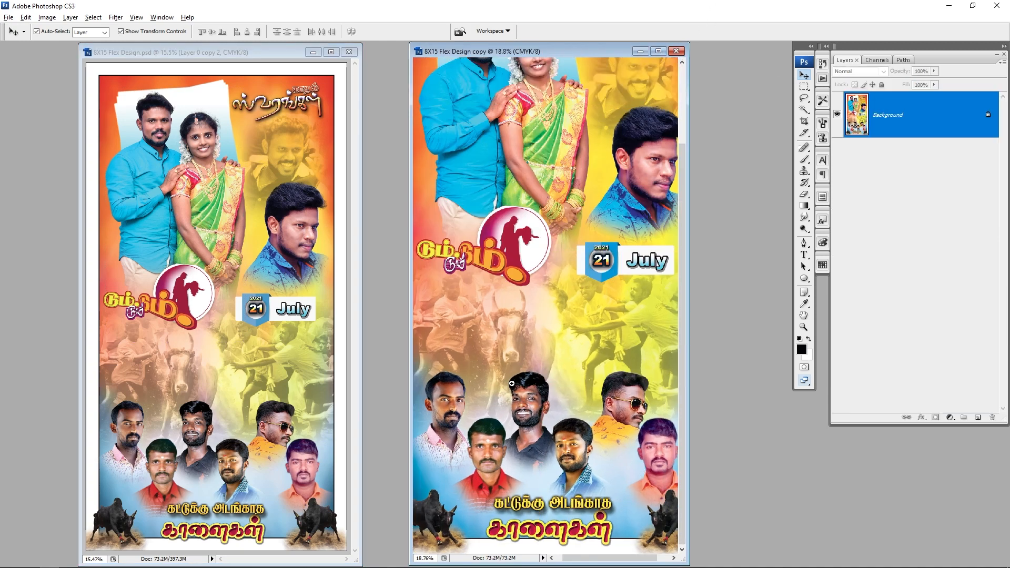
left_click_drag(500, 413, 564, 462)
left_click_drag(513, 341, 567, 416)
key("ctrl+minus")
key("ctrl+minus")
key("ctrl+minus")
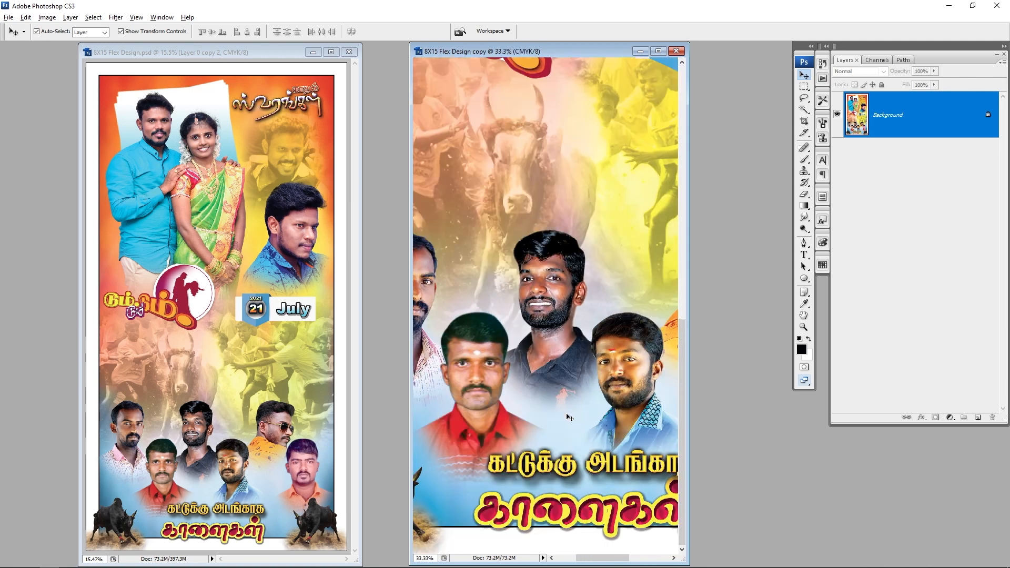
left_click_drag(502, 361, 506, 361)
left_click_drag(165, 386, 264, 535)
left_click_drag(224, 371, 246, 369)
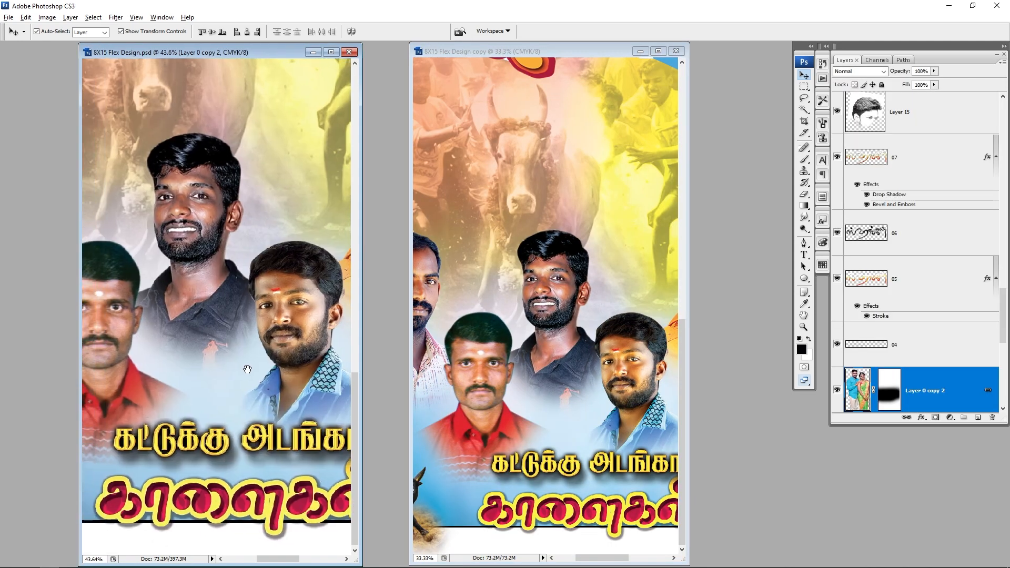
left_click_drag(492, 403, 500, 404)
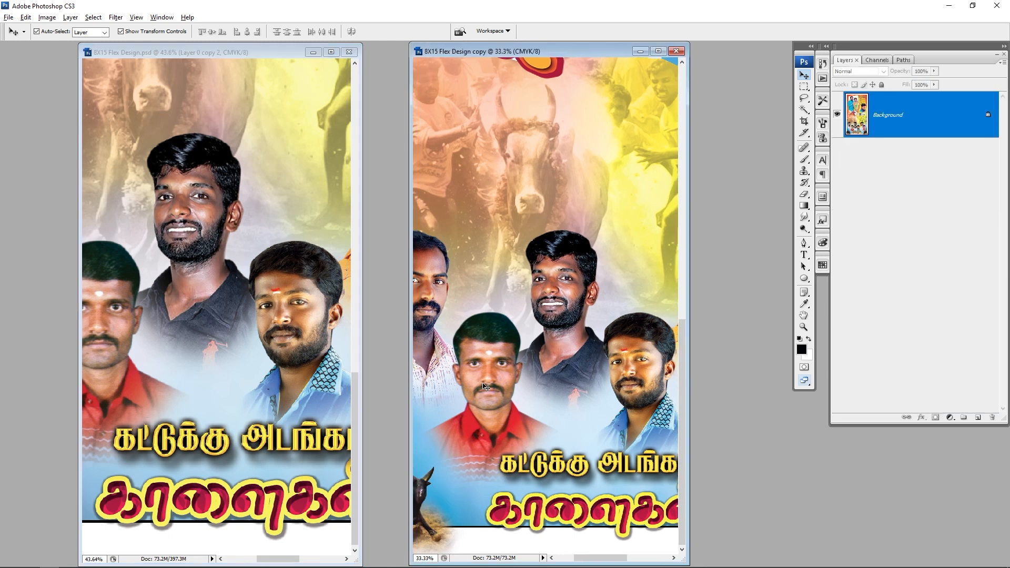
key("ctrl+0")
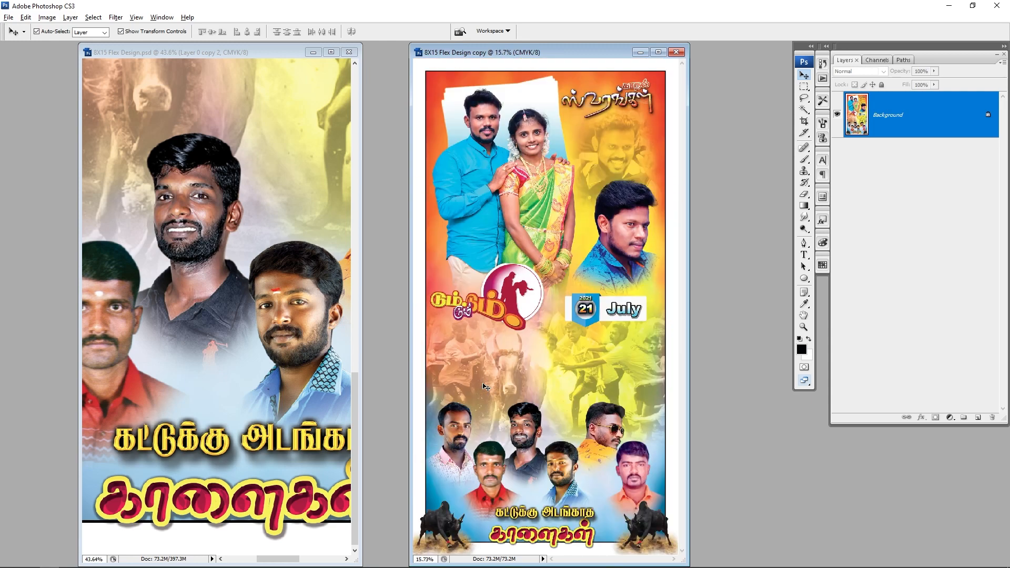